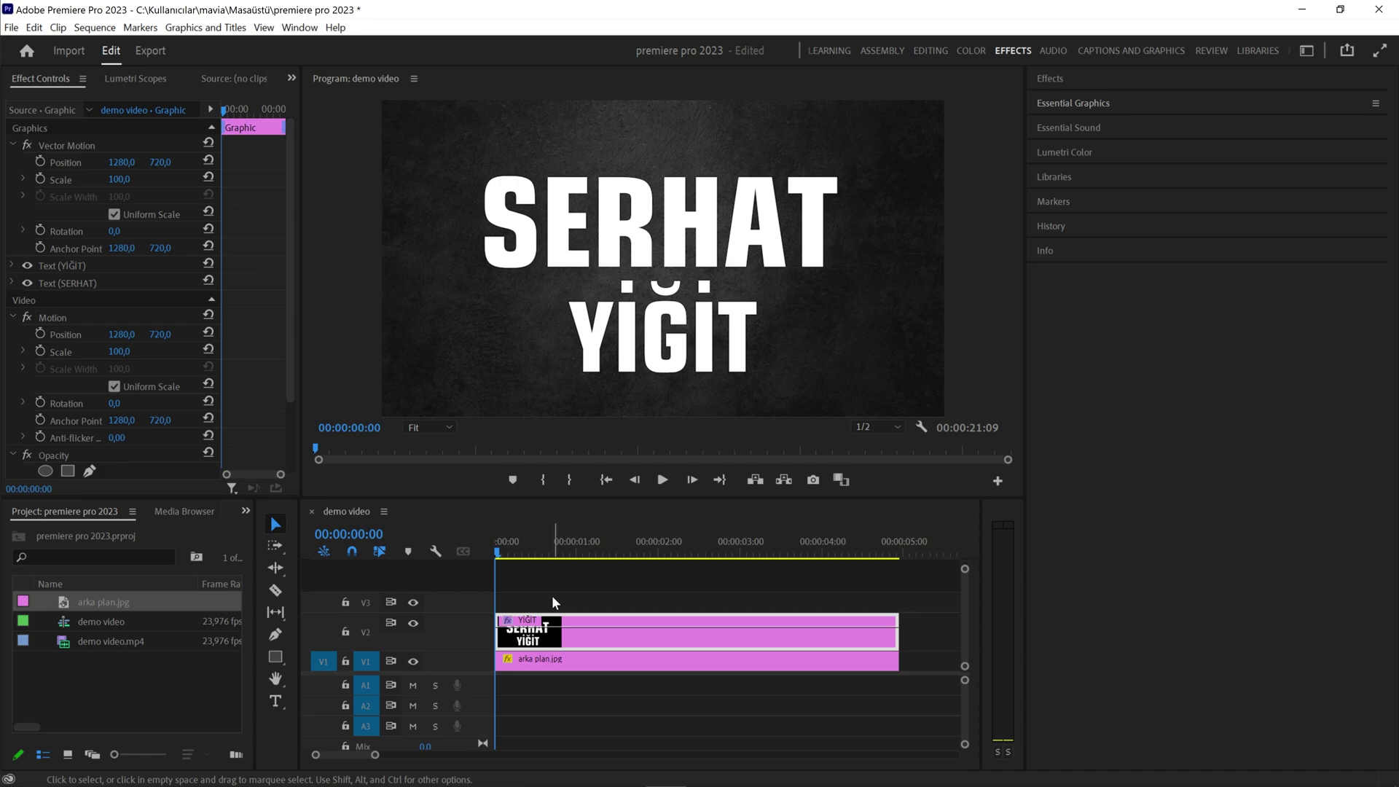
# - Try left, right and top alignments on the SERHAT / YİĞİT text layers, then undo them
pyautogui.click(1064, 107)
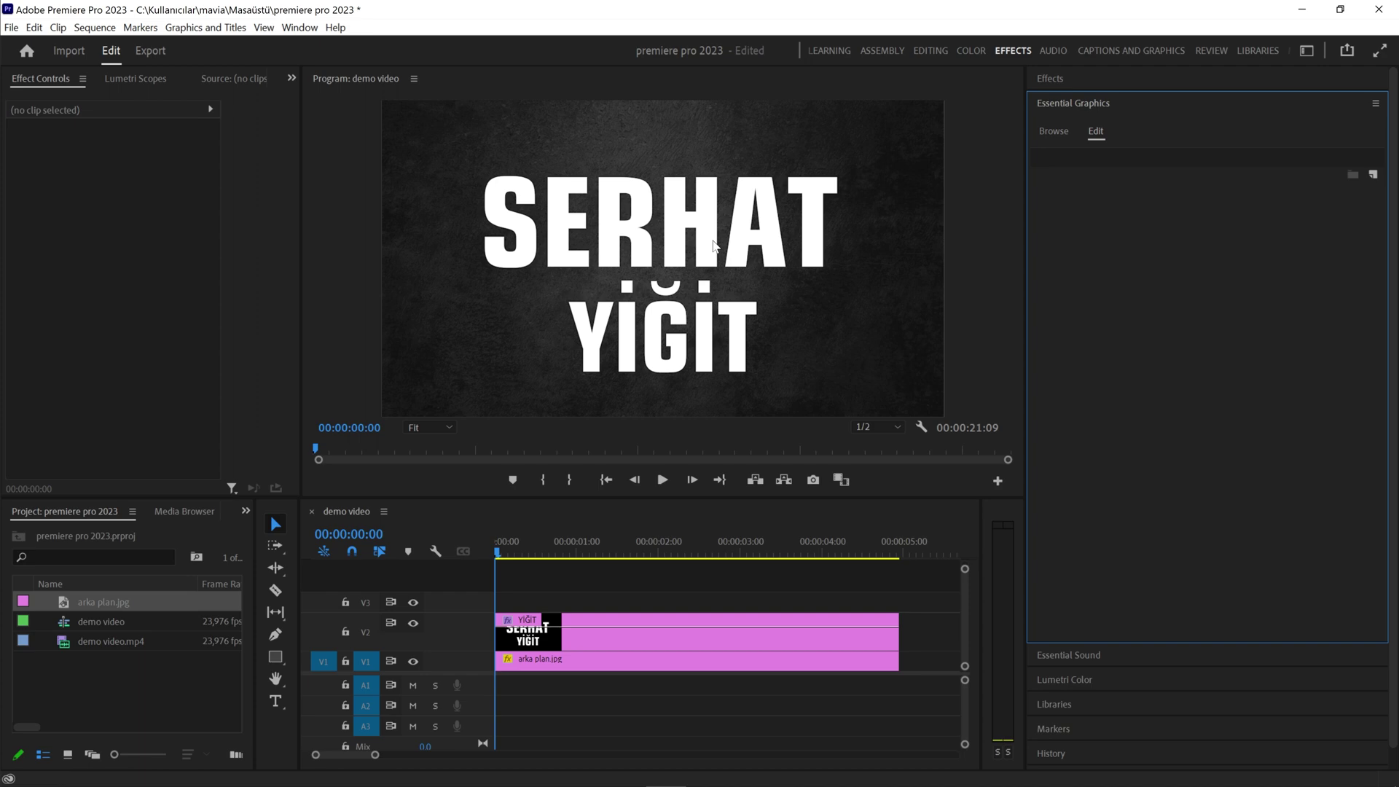
pyautogui.click(713, 246)
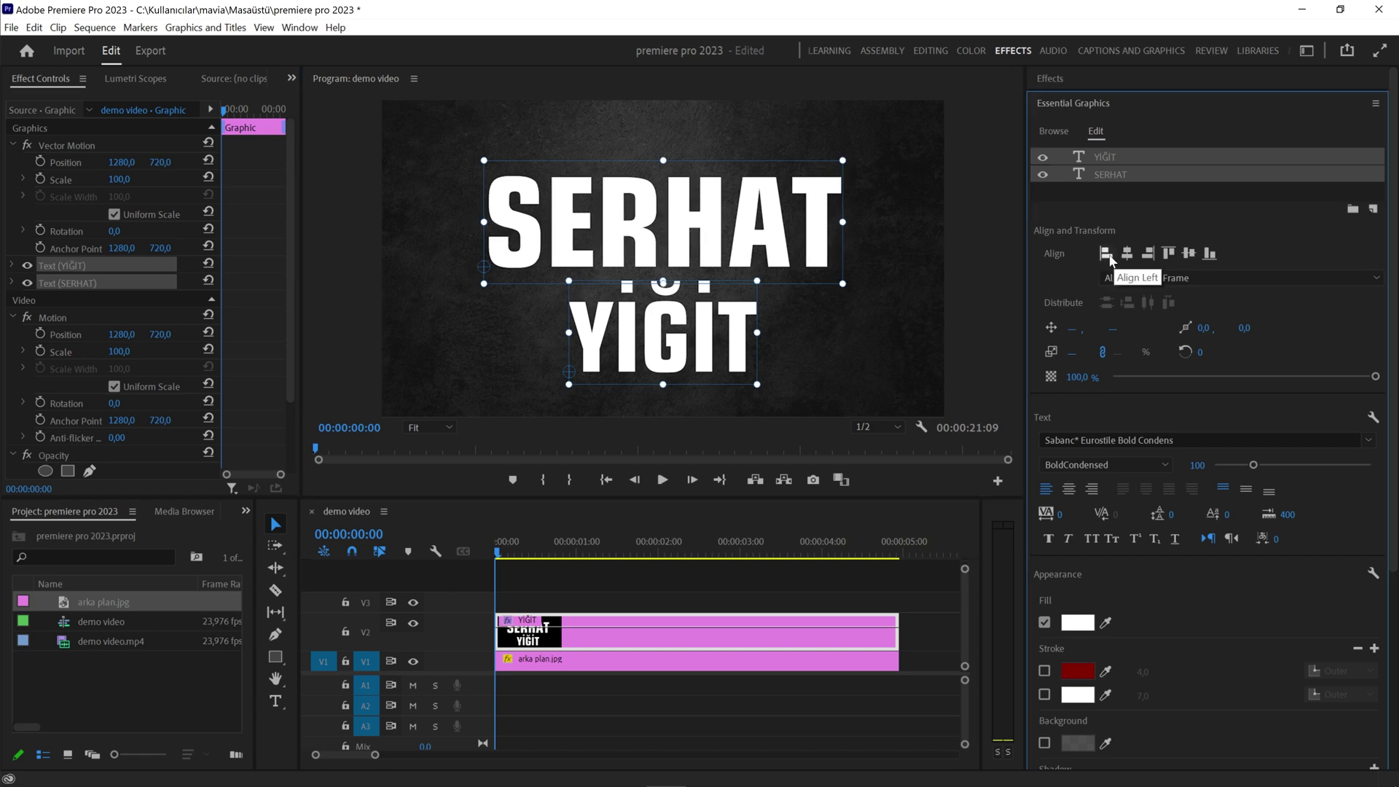
pyautogui.click(1107, 255)
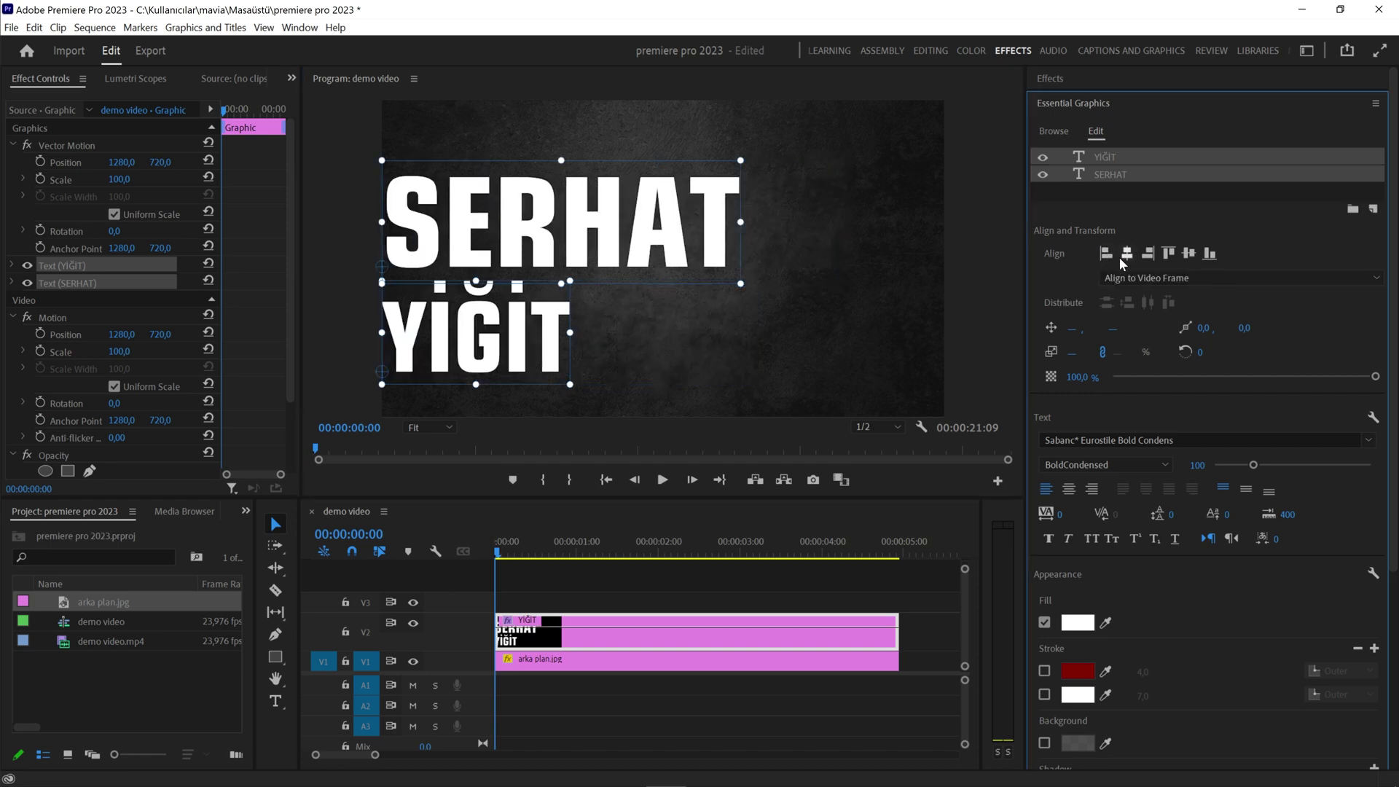
pyautogui.click(1148, 255)
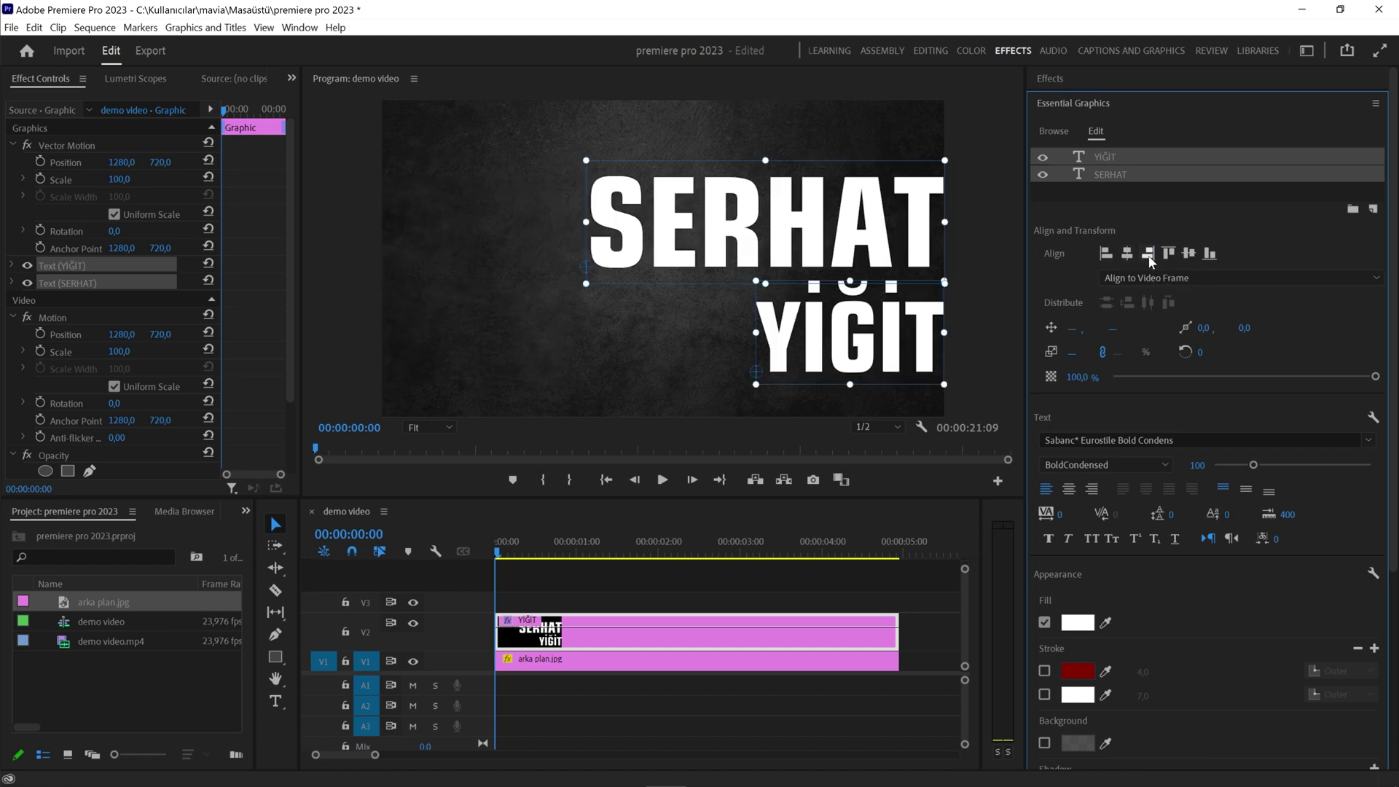
pyautogui.click(1167, 254)
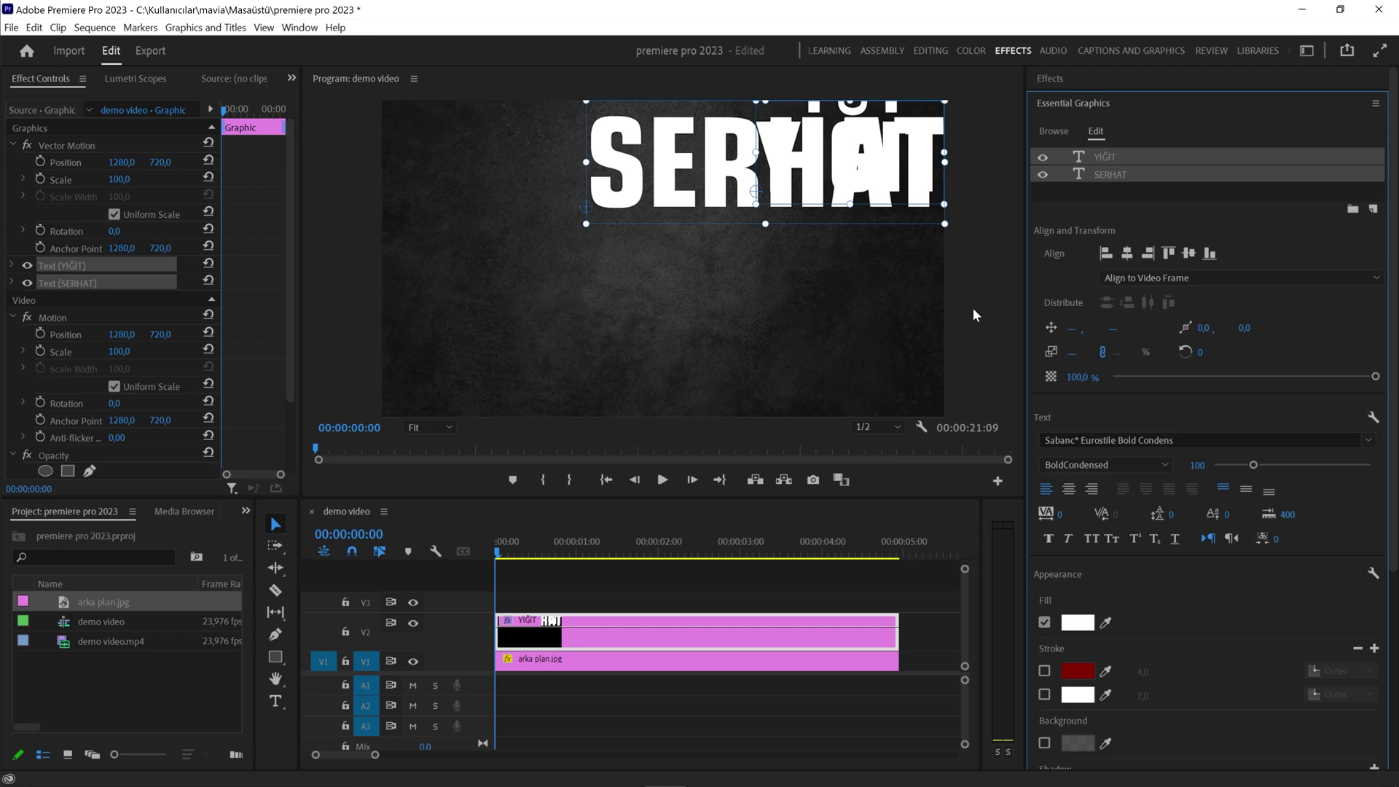
pyautogui.hotkey('ctrl', 'z')
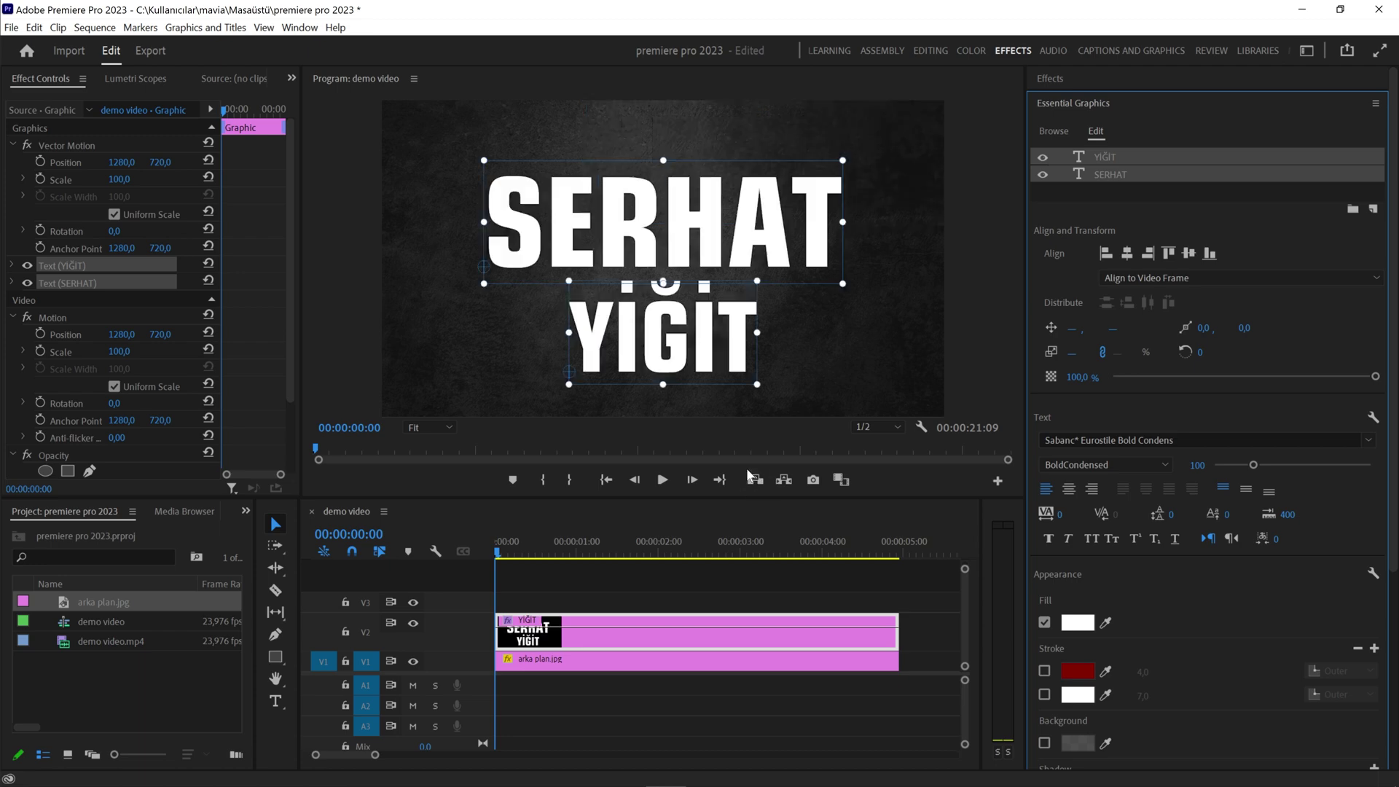
# - Align the two title lines to the video frame as a group, centred vertically and horizontally
pyautogui.click(1144, 277)
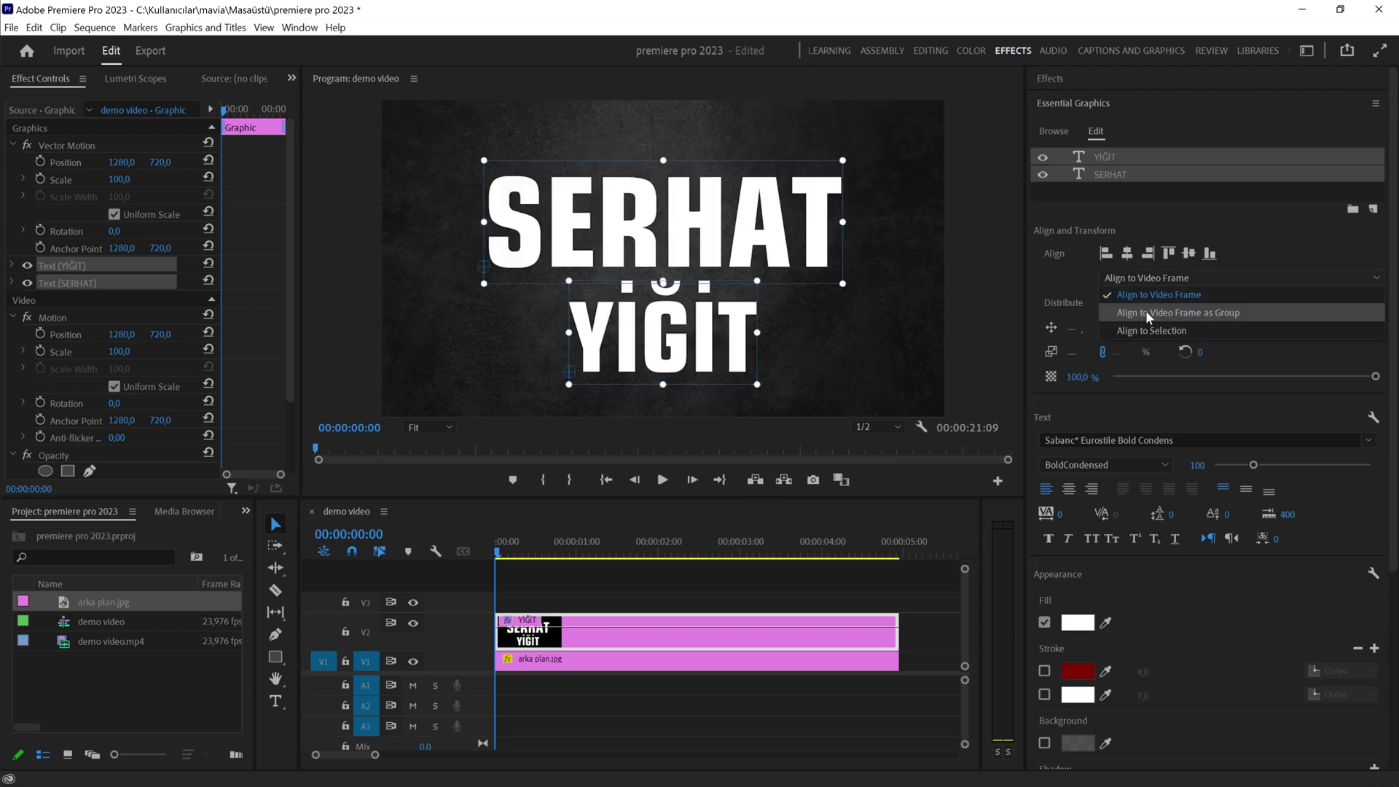
pyautogui.click(1146, 312)
pyautogui.click(1105, 252)
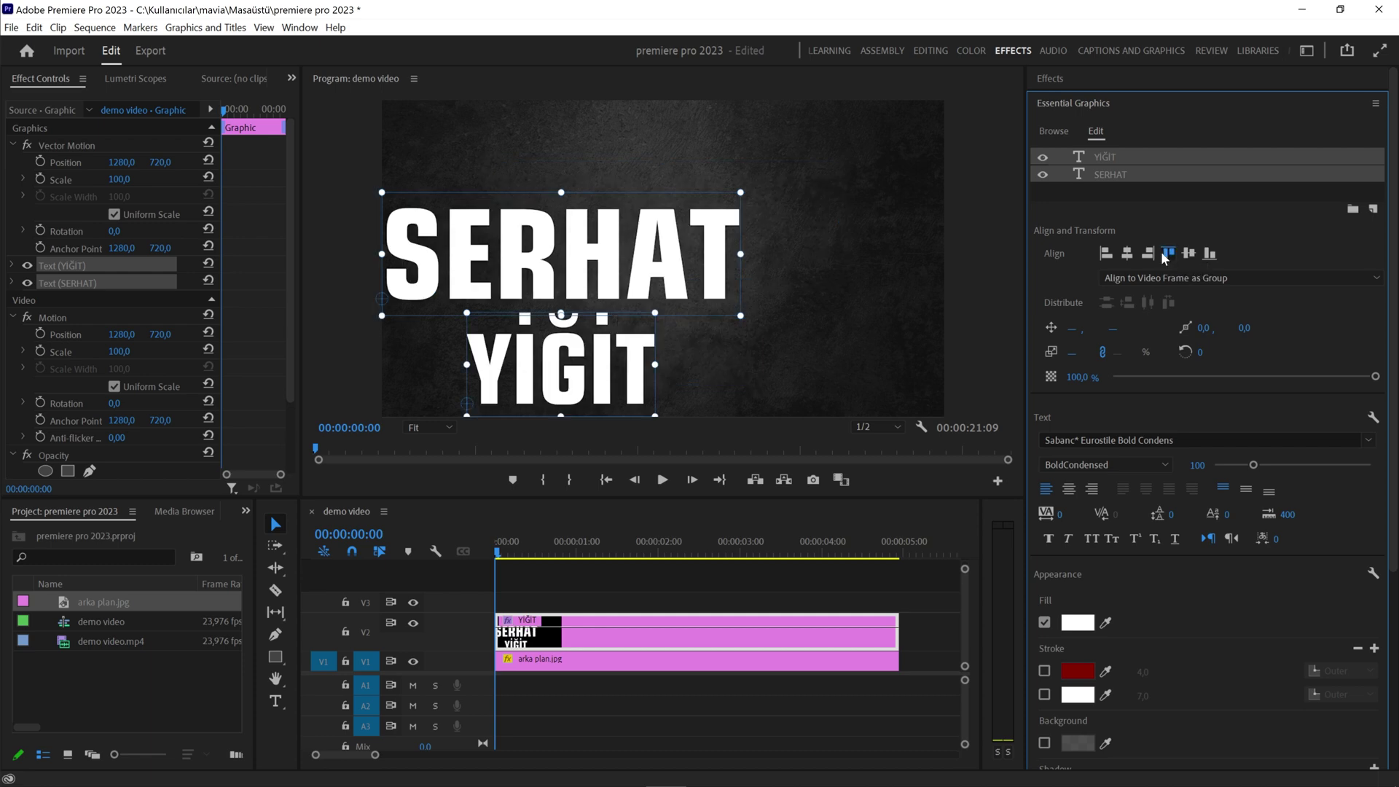
pyautogui.click(1168, 253)
pyautogui.click(1183, 254)
pyautogui.click(1126, 255)
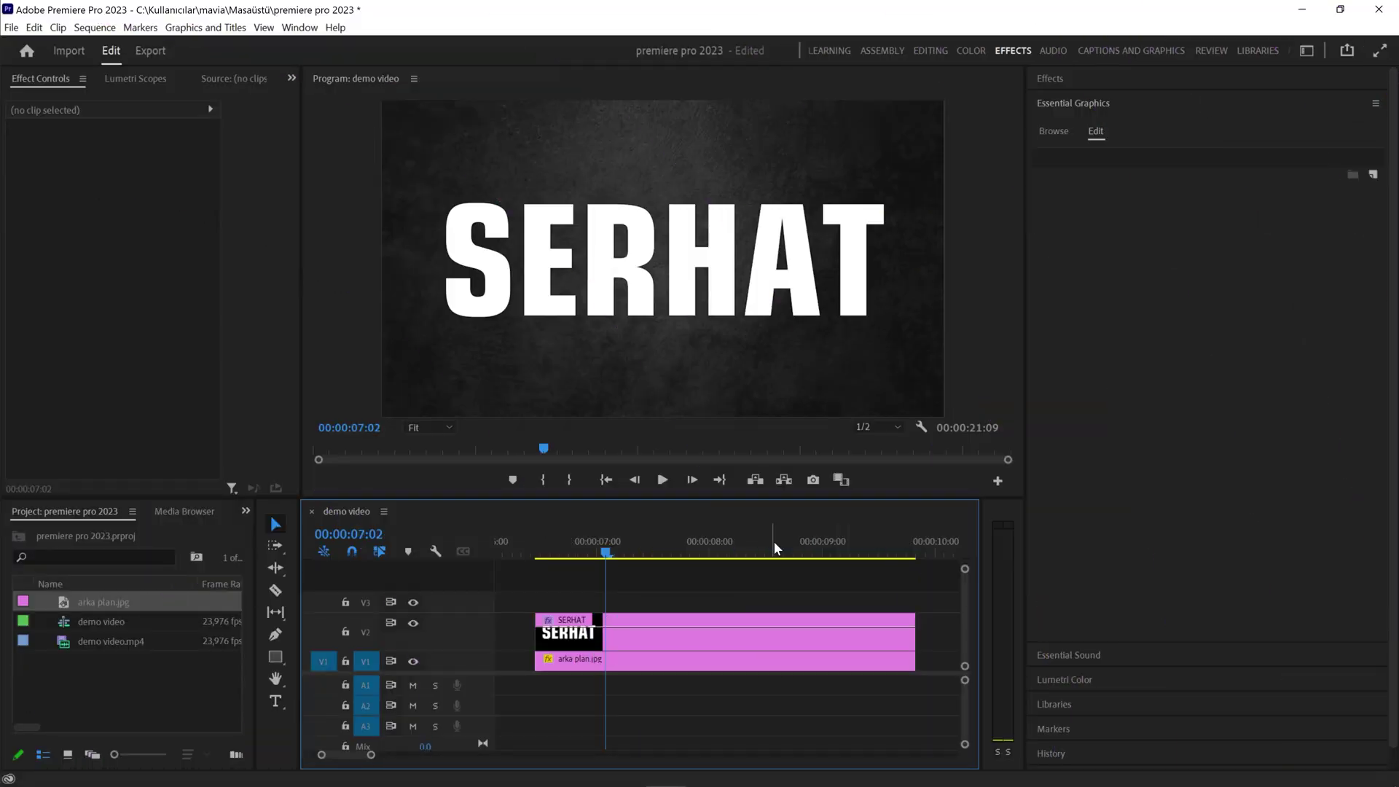
# - Turn on a red stroke of width 3 for the SERHAT text layer
pyautogui.click(676, 632)
pyautogui.click(1082, 154)
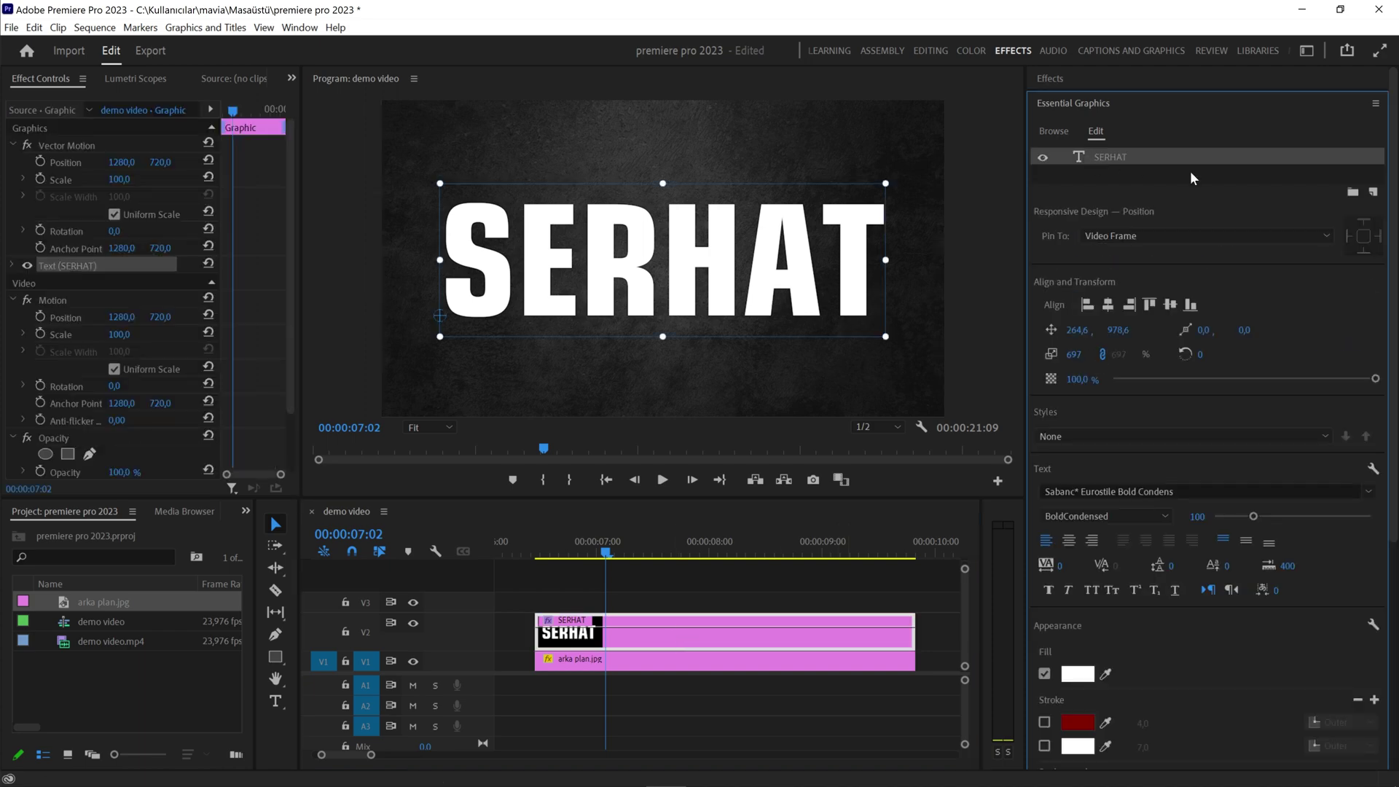
pyautogui.scroll(-3, 1387, 295)
pyautogui.scroll(-3, 1388, 295)
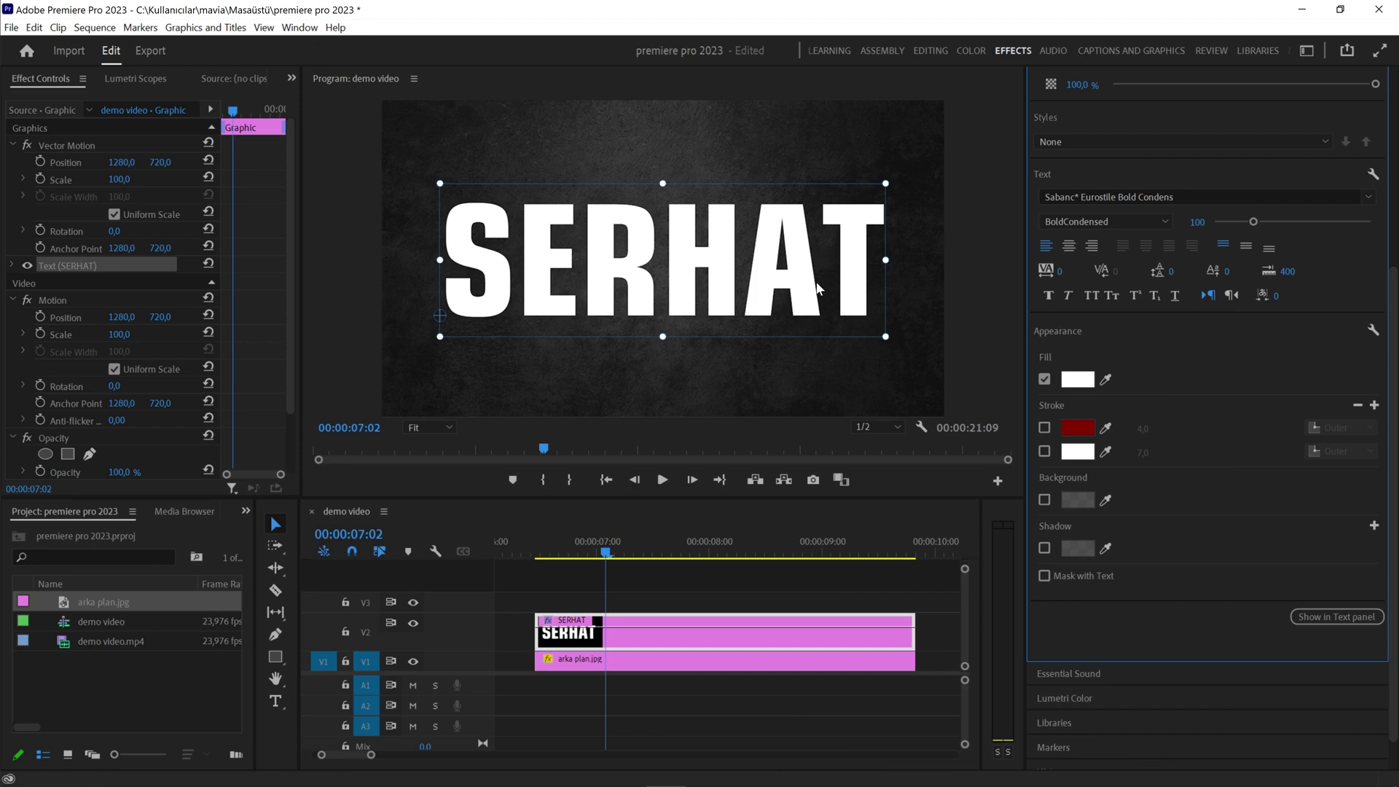
pyautogui.click(1047, 429)
pyautogui.click(1142, 428)
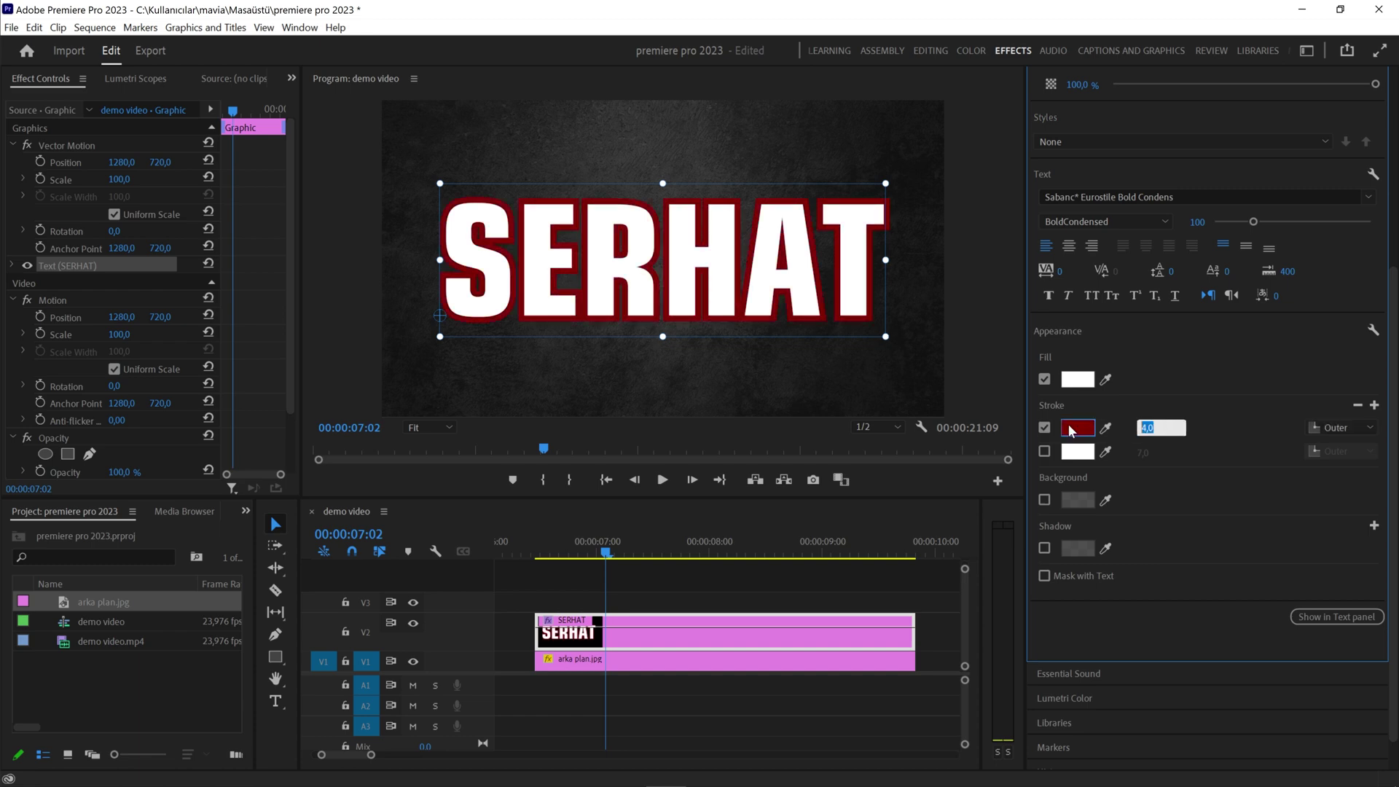
pyautogui.write('3')
pyautogui.press('Return')
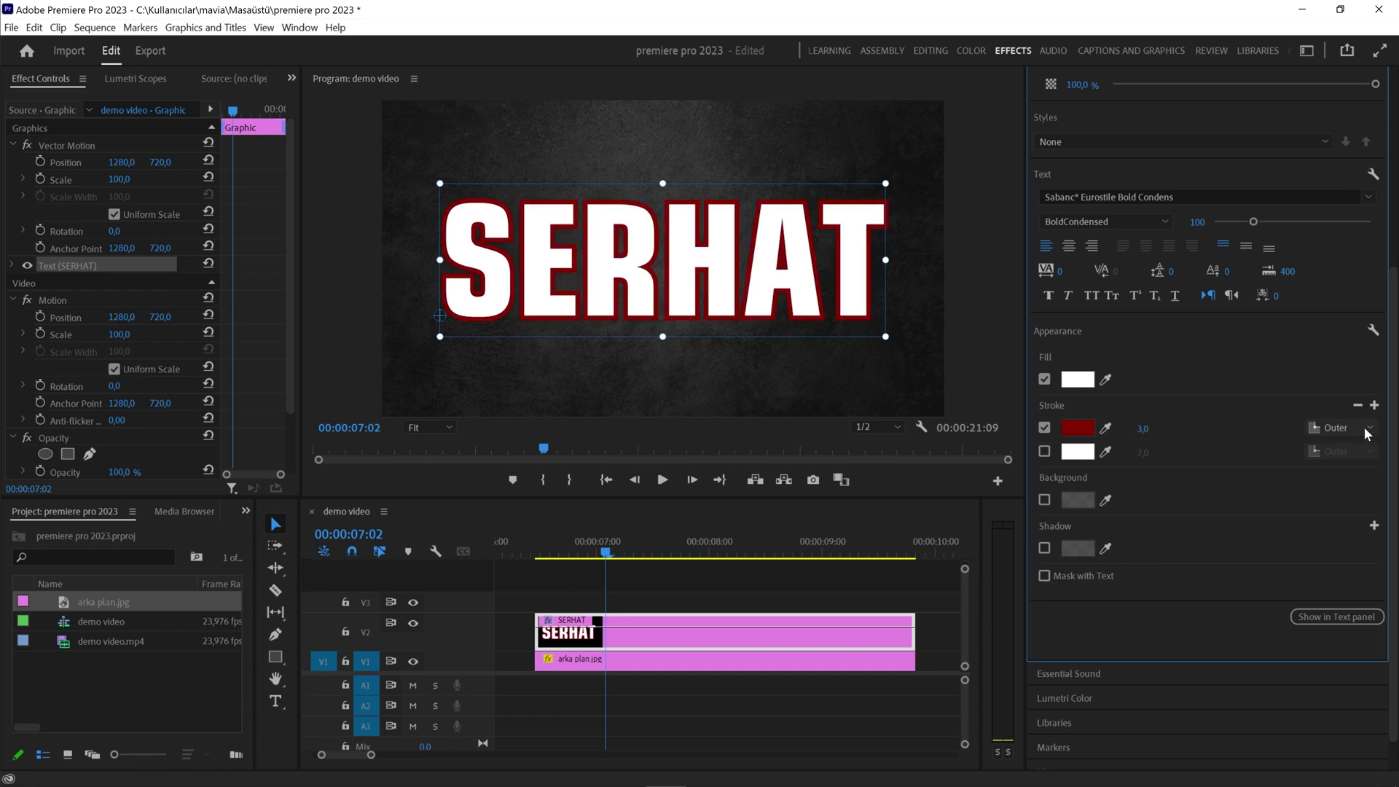
# - Cycle the stroke position through Inner and Center, settling on Outer
pyautogui.click(1368, 433)
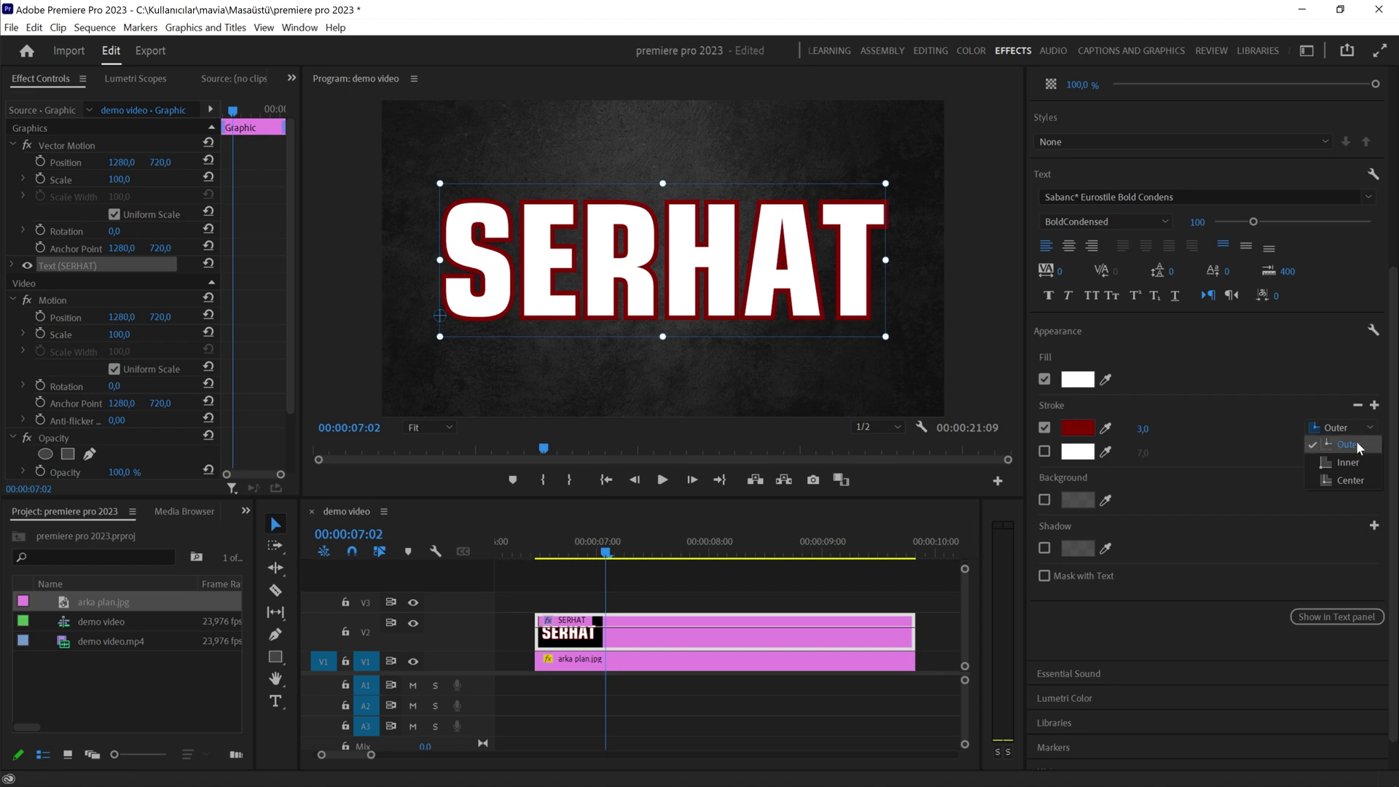
pyautogui.click(1349, 462)
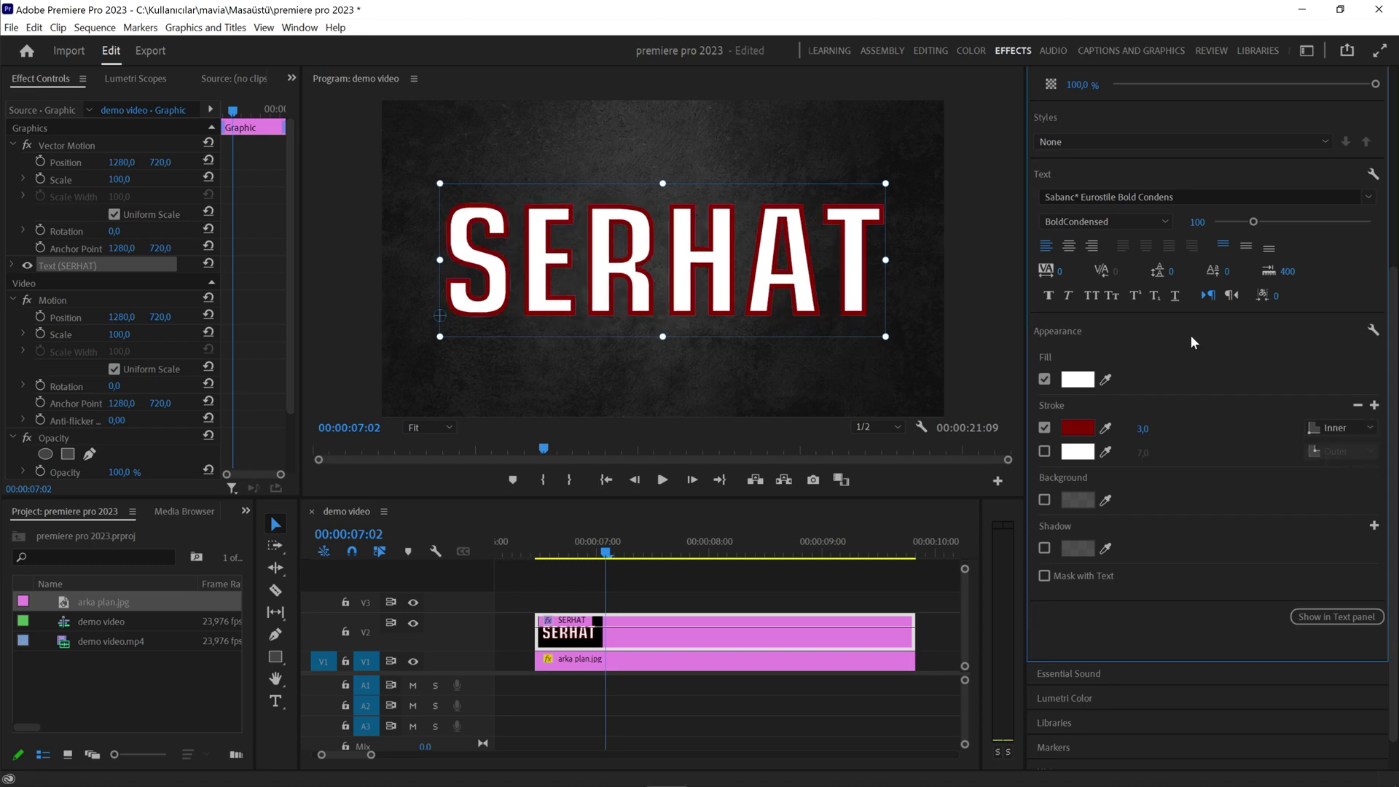
pyautogui.press('Down')
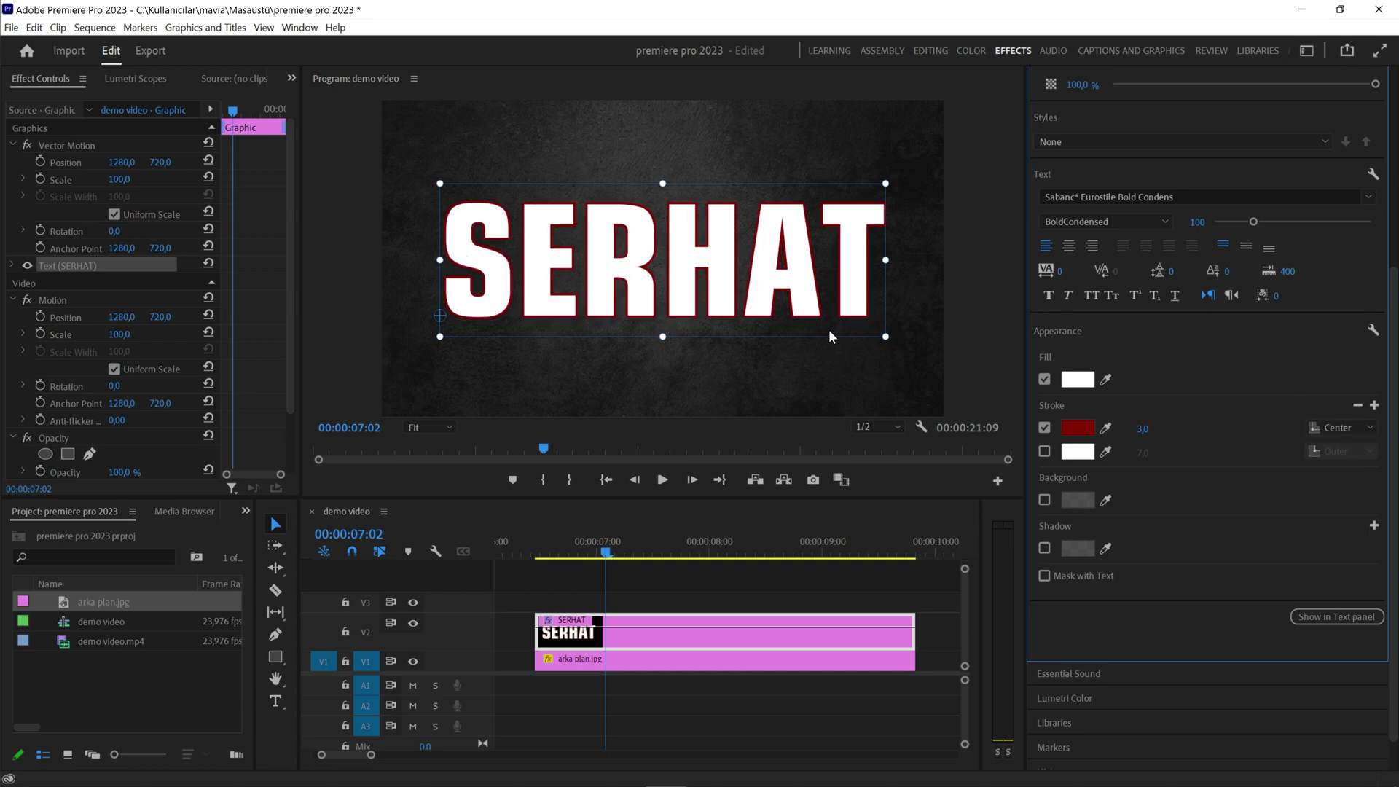
pyautogui.click(1347, 427)
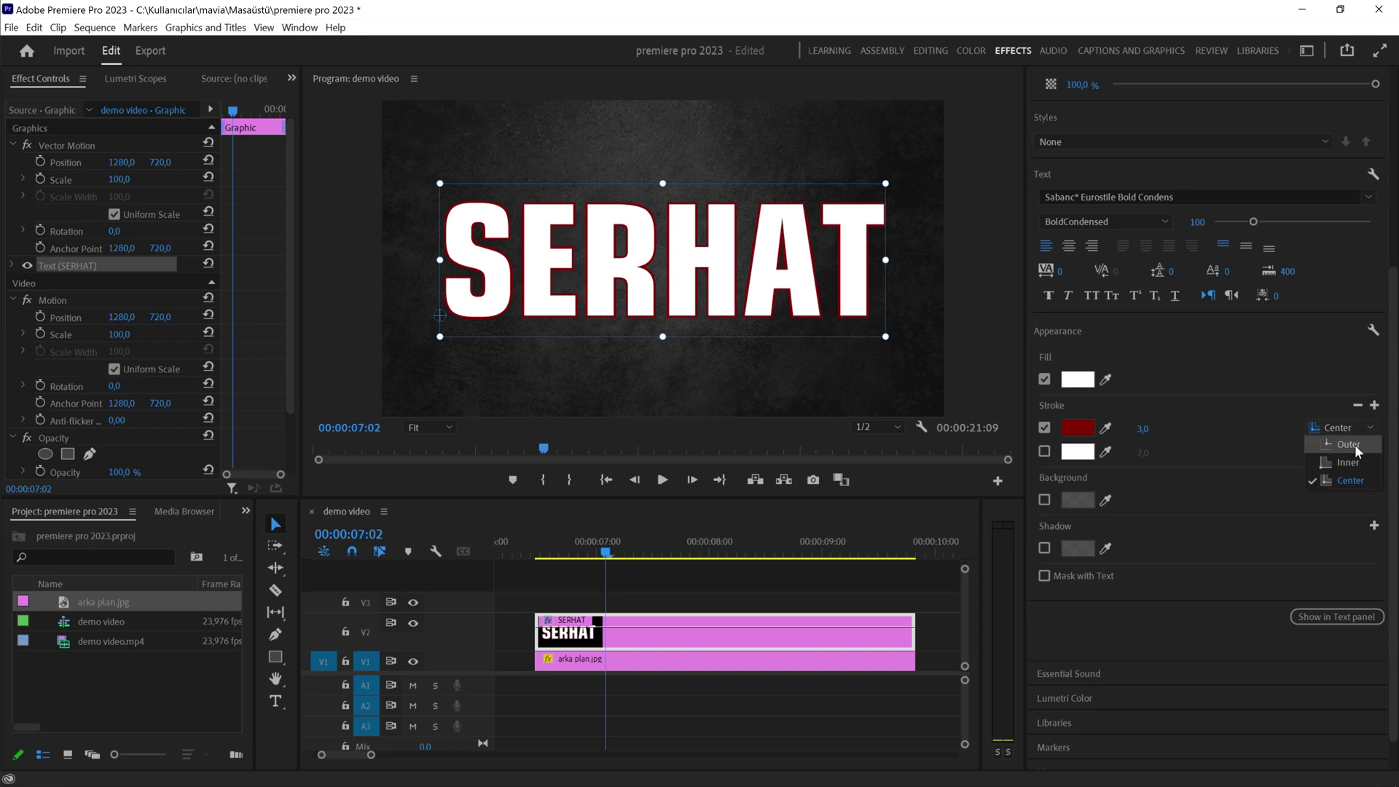
pyautogui.click(1353, 443)
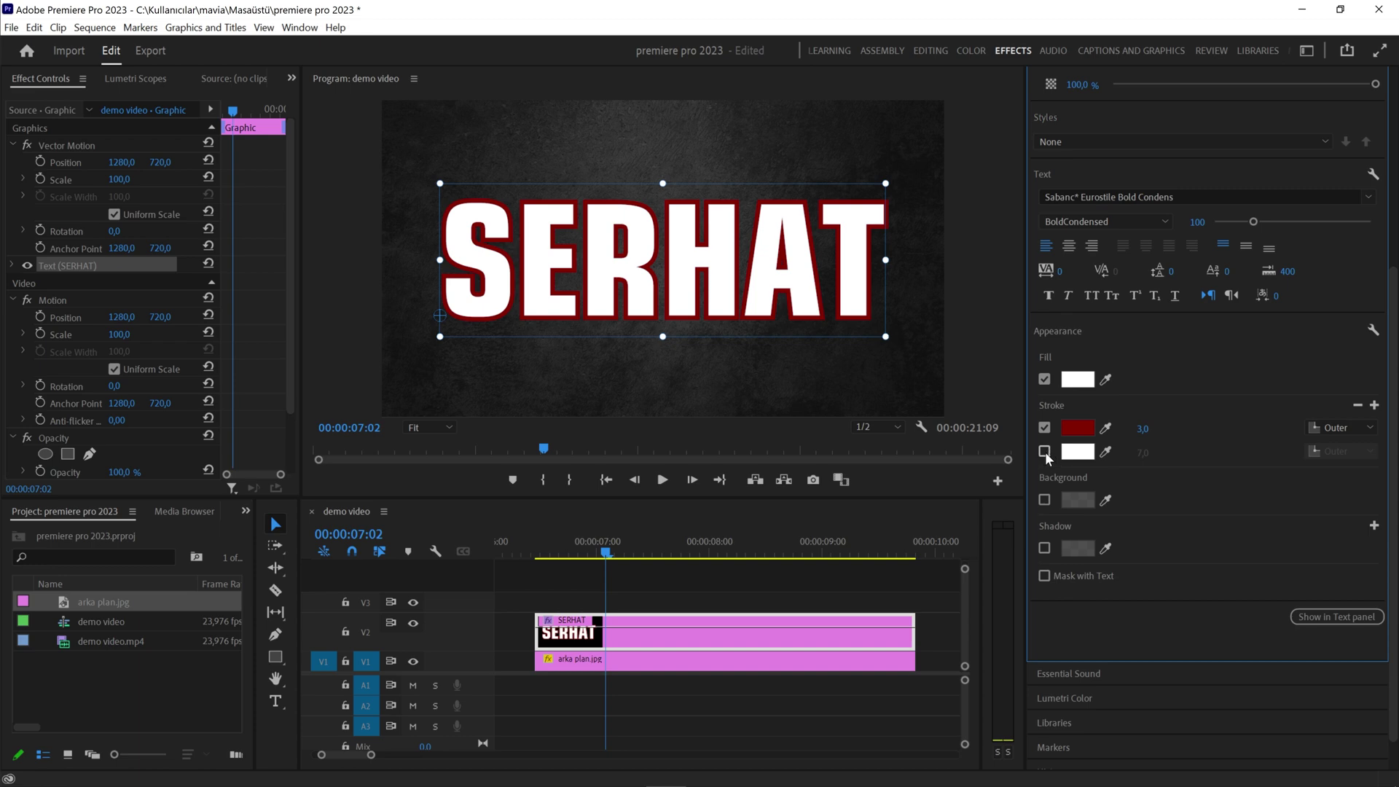
# - Enable a second, white stroke on SERHAT and reduce its width to 1
pyautogui.click(1044, 451)
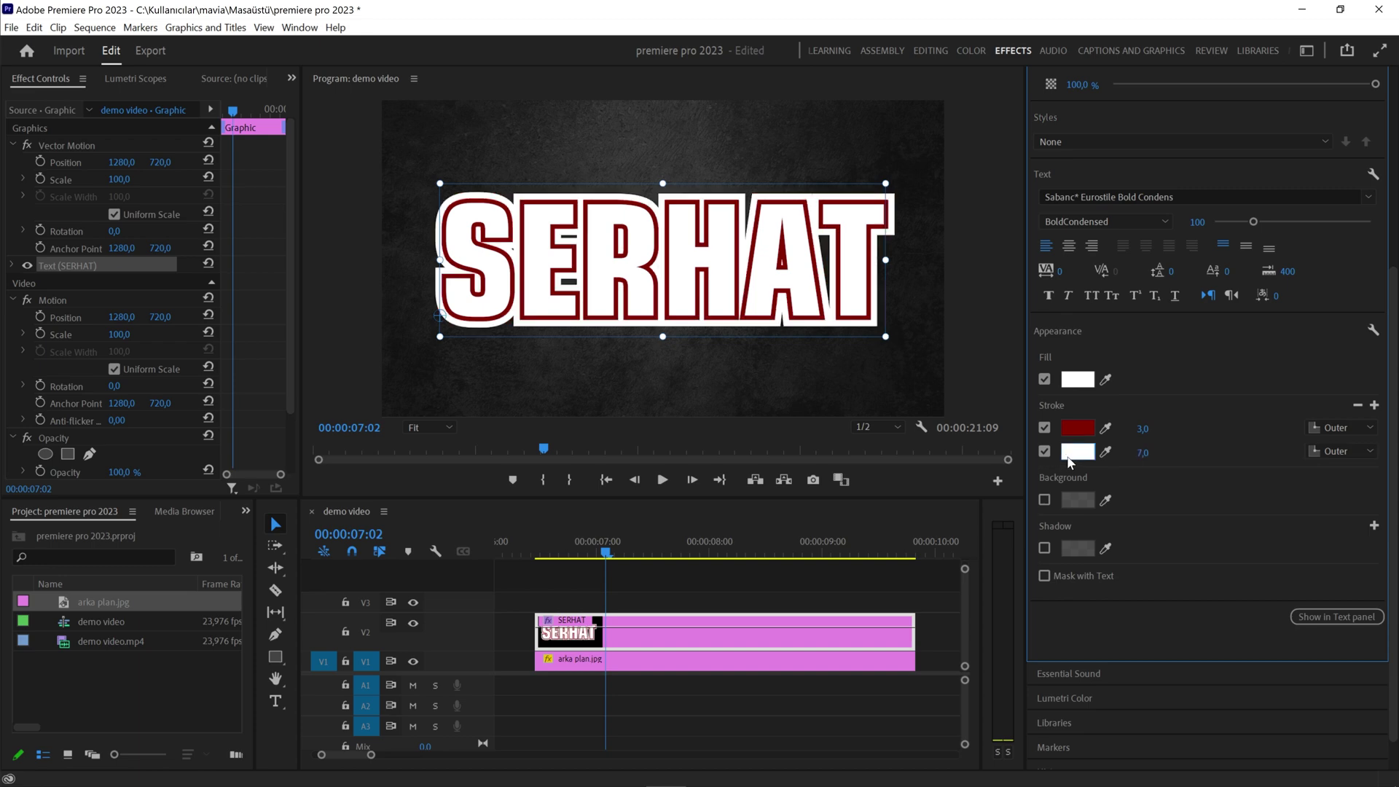
pyautogui.moveTo(1144, 452)
pyautogui.mouseDown()
pyautogui.moveTo(1122, 453)
pyautogui.moveTo(1164, 452)
pyautogui.moveTo(1150, 452)
pyautogui.mouseUp()
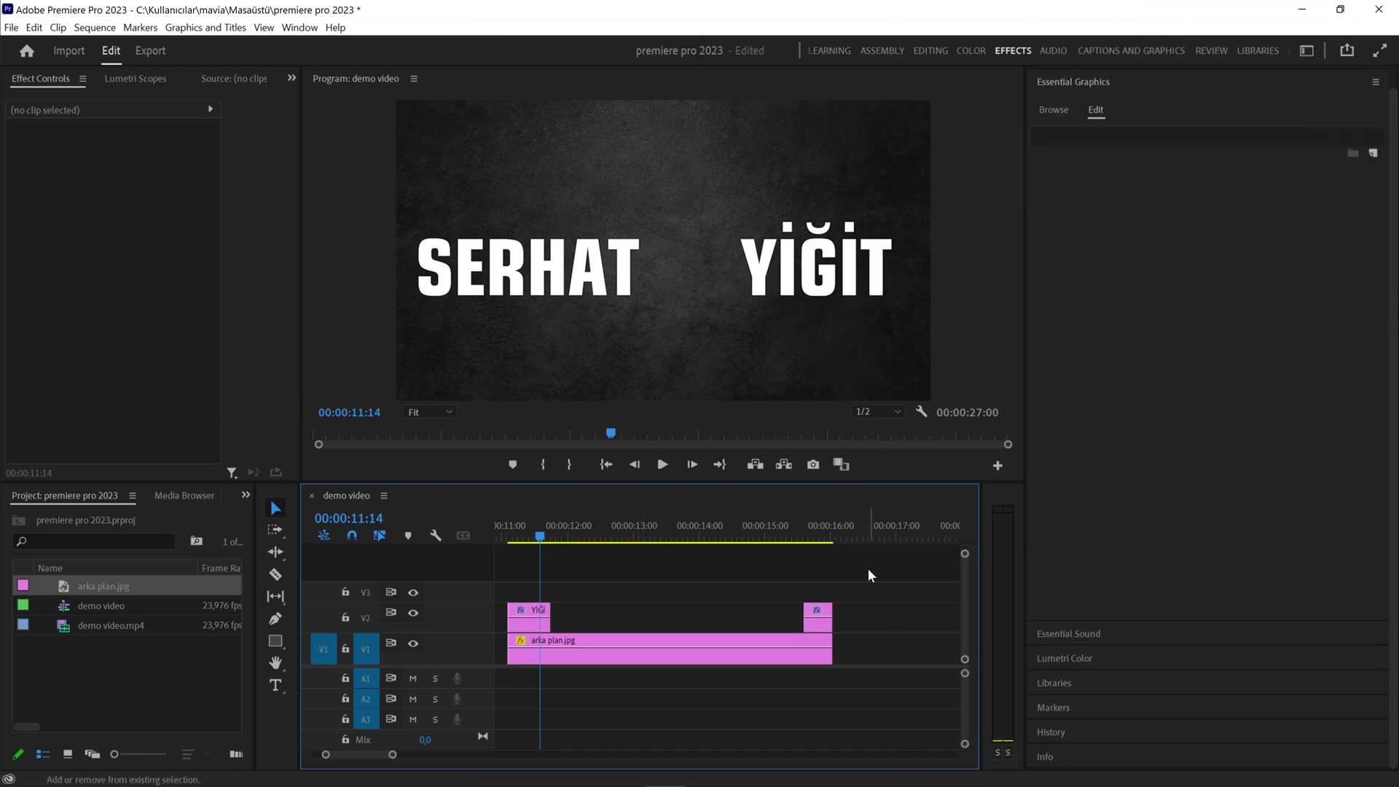
# - Select both V2 title clips and change their text fill from white to teal
pyautogui.moveTo(867, 568); pyautogui.dragTo(499, 603)
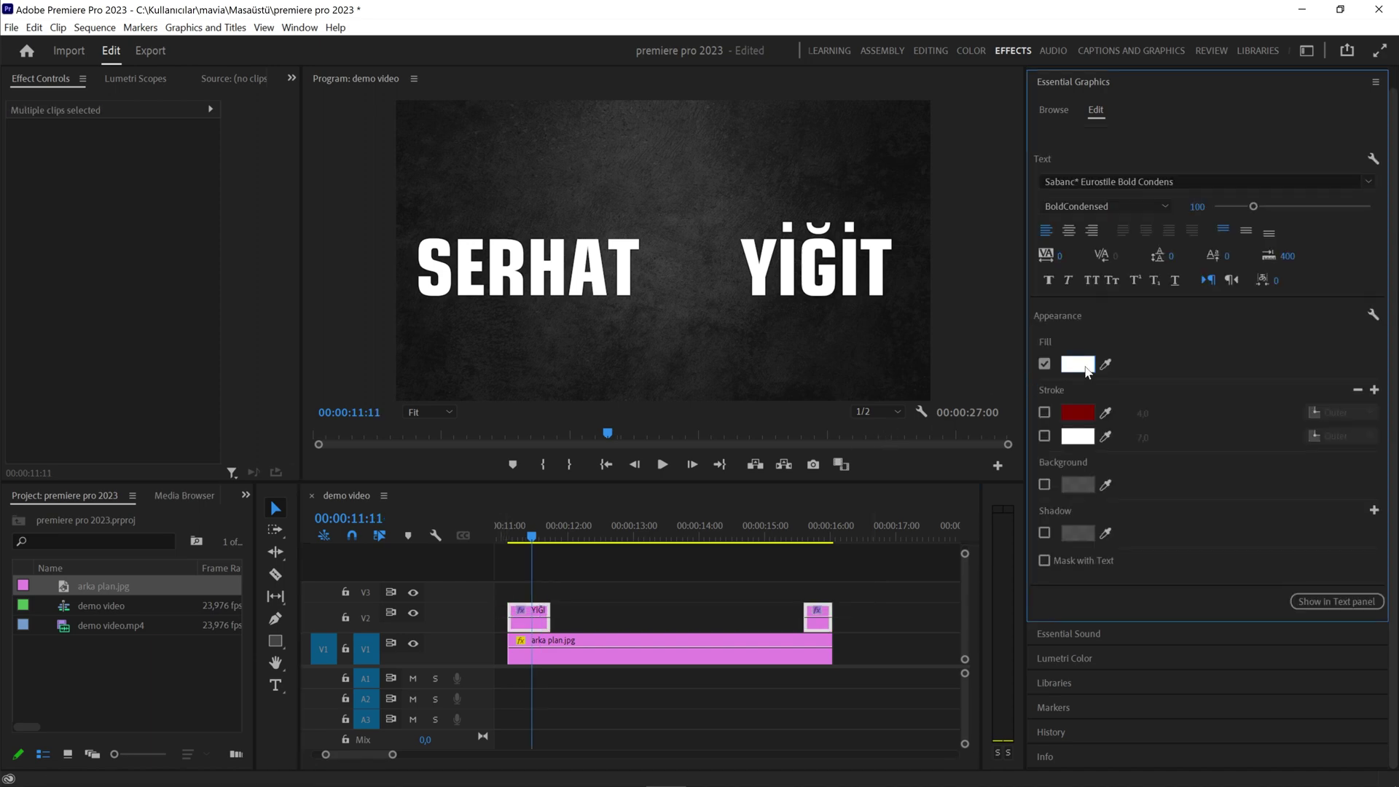
pyautogui.click(1078, 364)
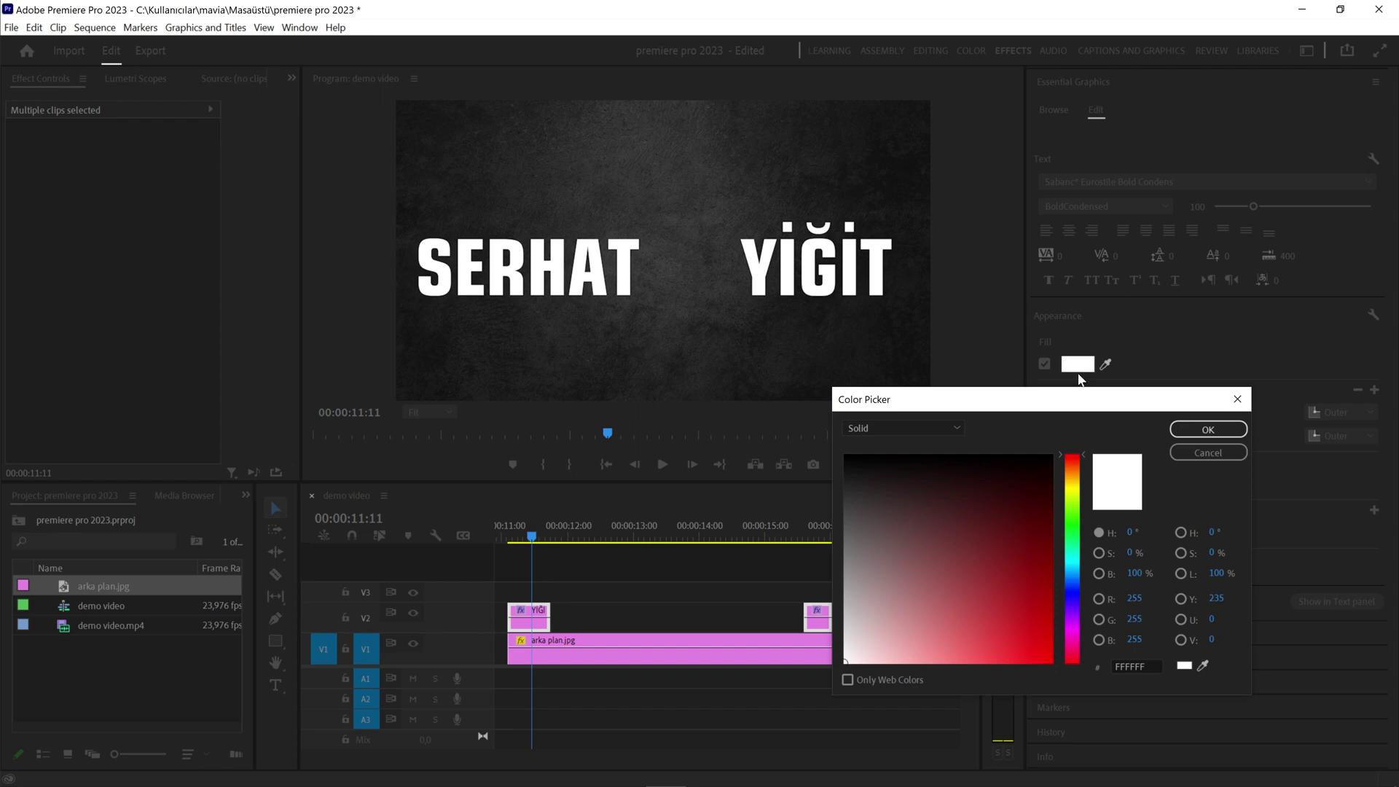
pyautogui.click(1072, 586)
pyautogui.moveTo(1031, 555); pyautogui.dragTo(1052, 597)
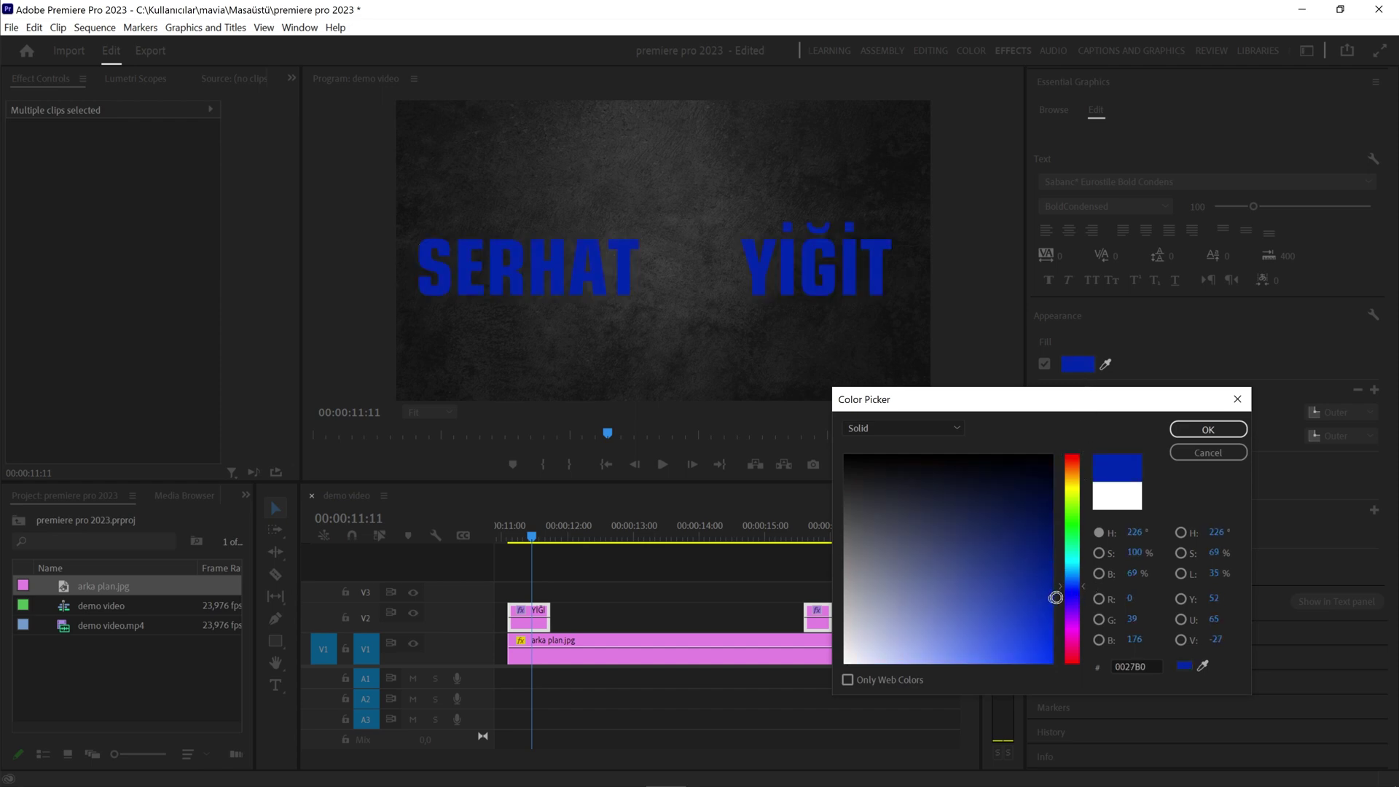
pyautogui.click(1069, 533)
pyautogui.click(1069, 554)
pyautogui.press('Return')
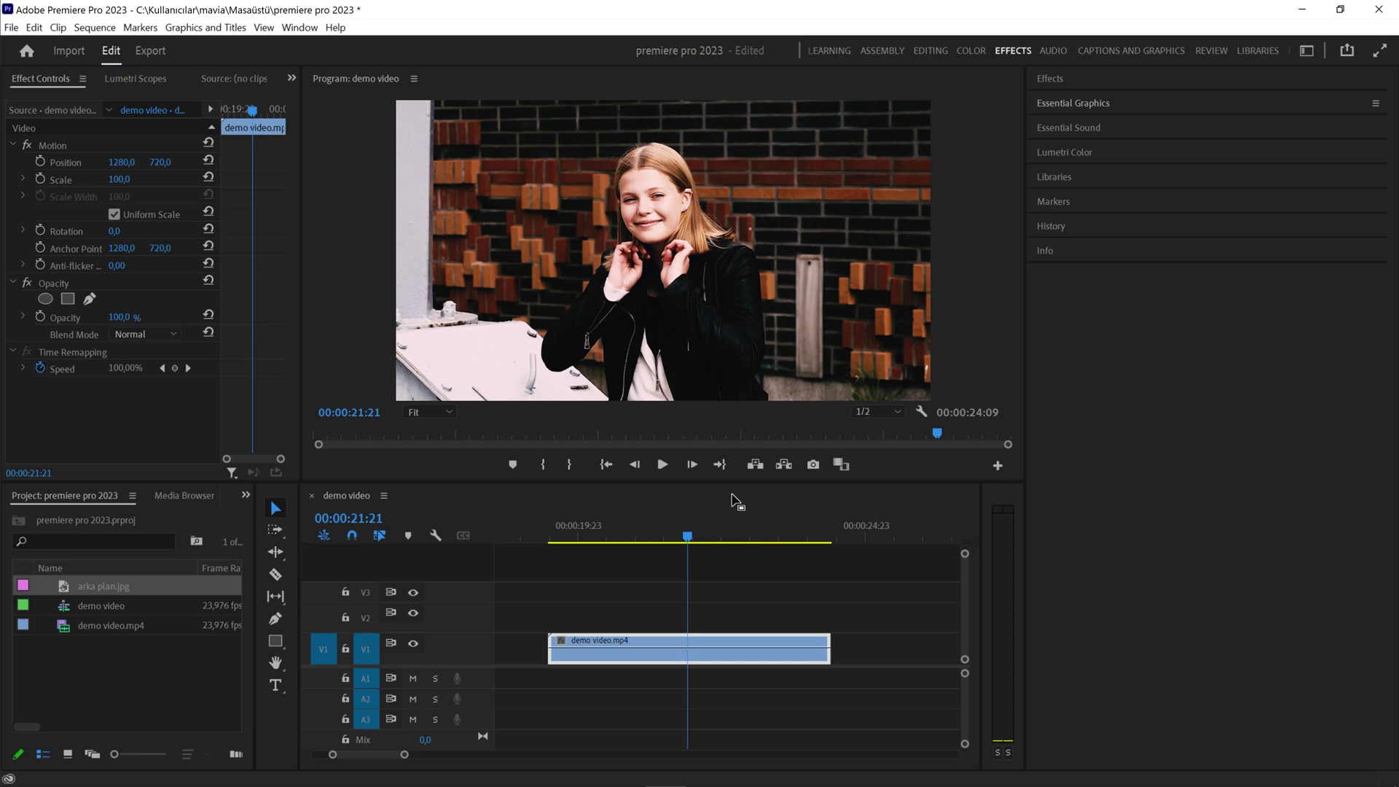
# - Apply Lumetri Auto basic correction to demo video.mp4 and lower Temperature to about -29
pyautogui.click(1111, 153)
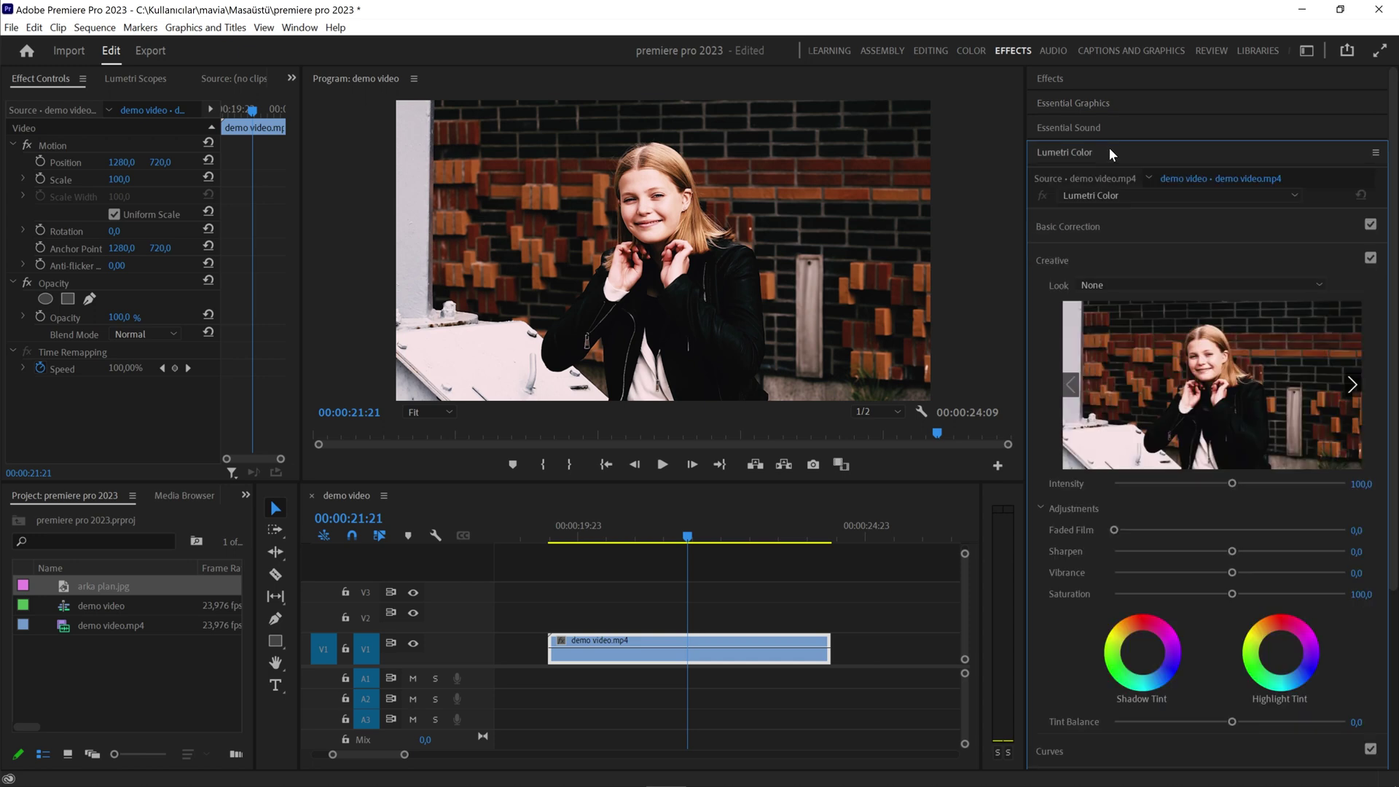
pyautogui.click(1271, 287)
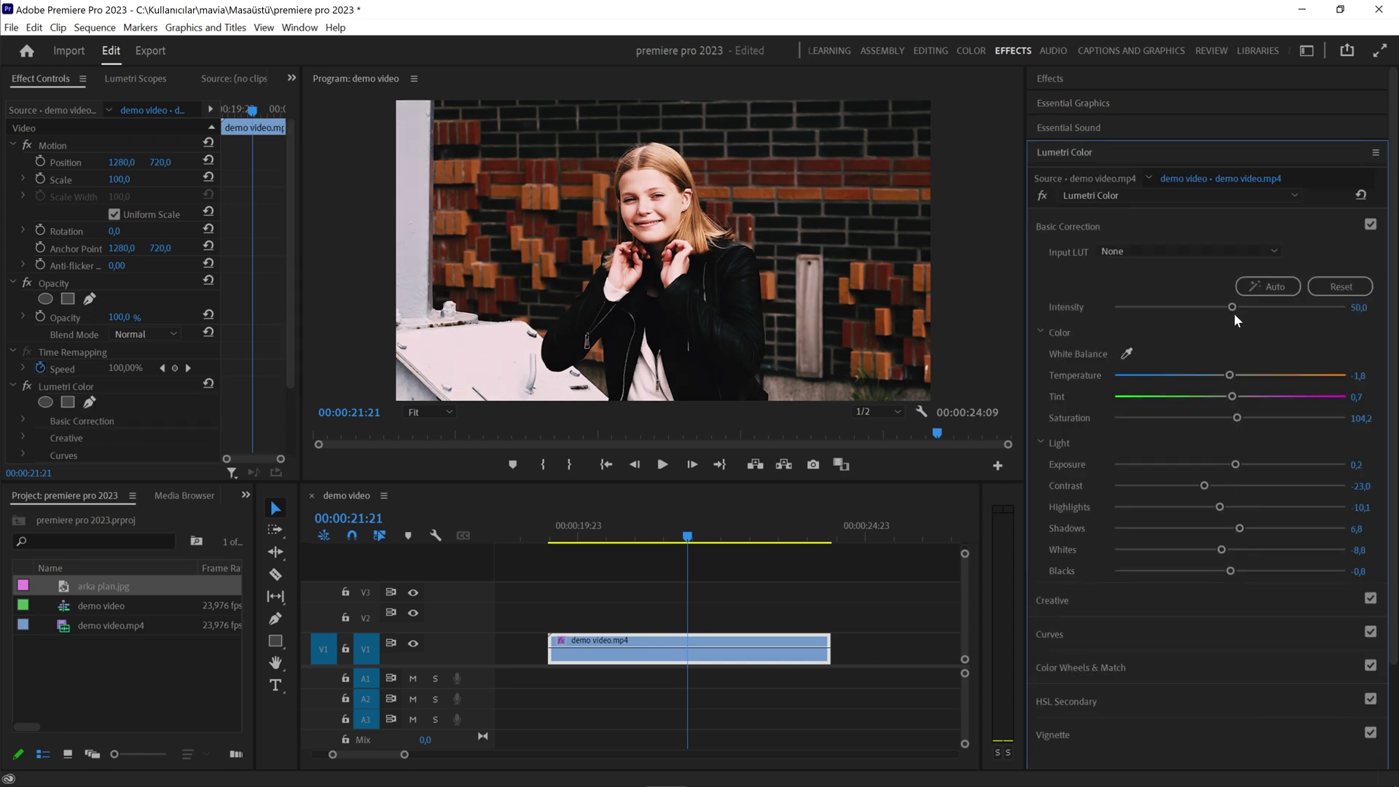
pyautogui.moveTo(1229, 374); pyautogui.dragTo(1196, 375)
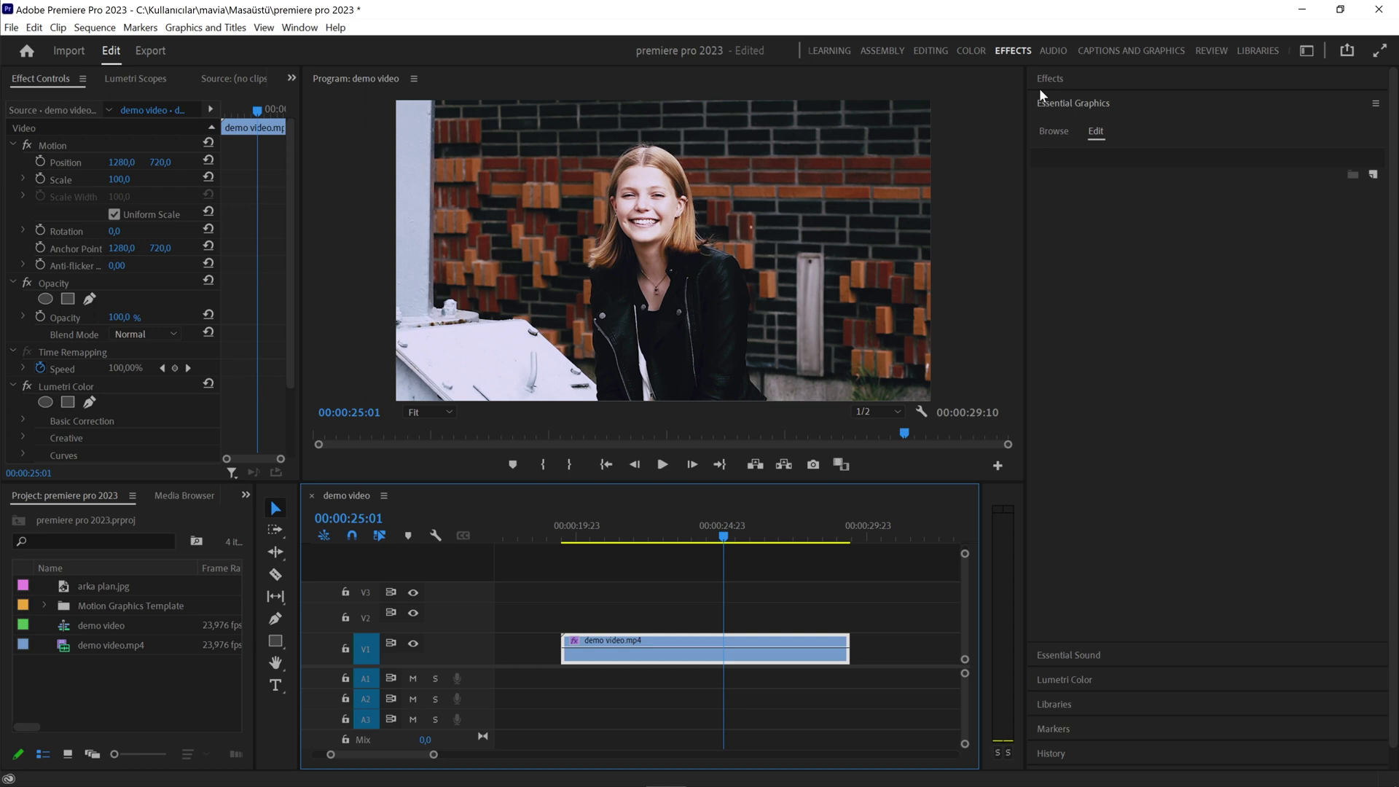
# - Set the export preset to Match sequence preview settings, producing demo video.mov
pyautogui.click(157, 54)
pyautogui.click(586, 199)
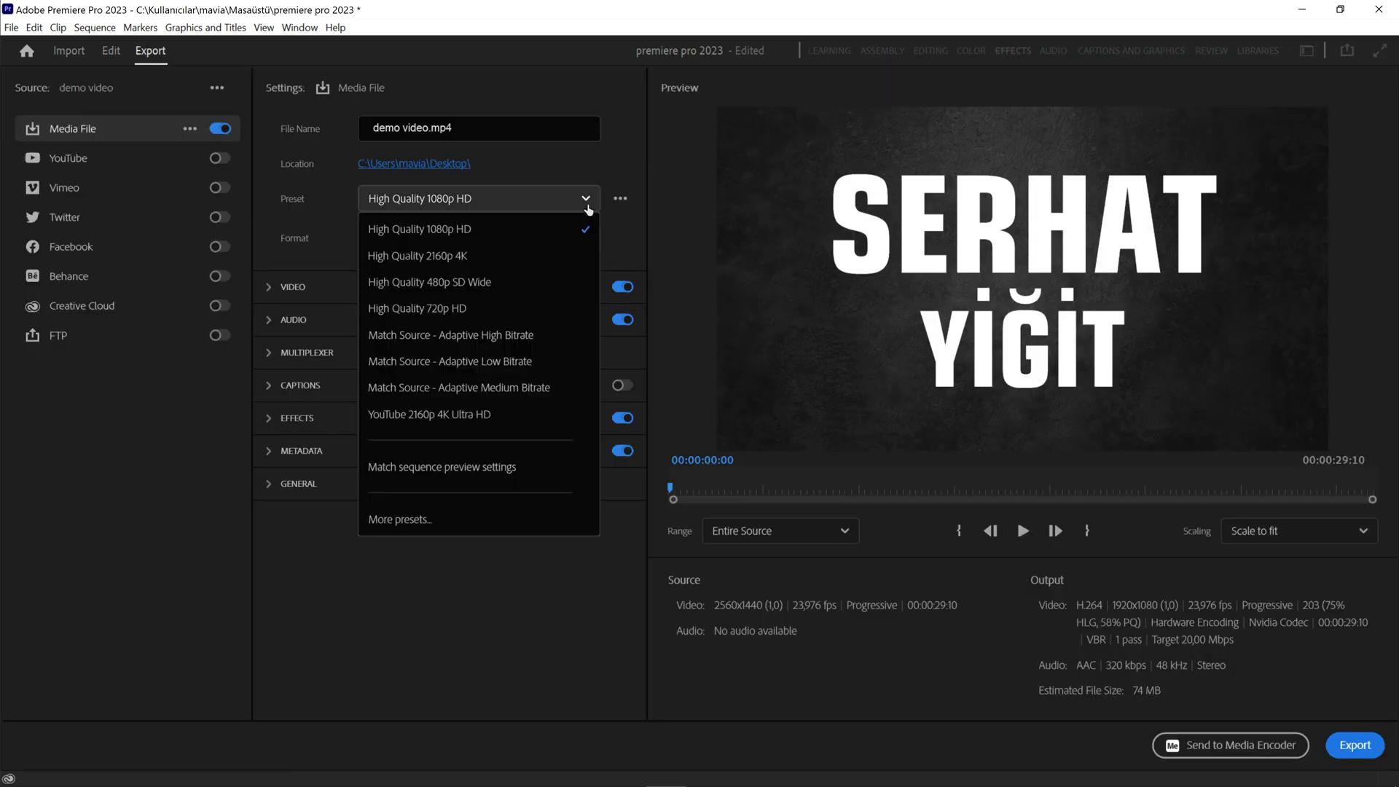
pyautogui.click(470, 470)
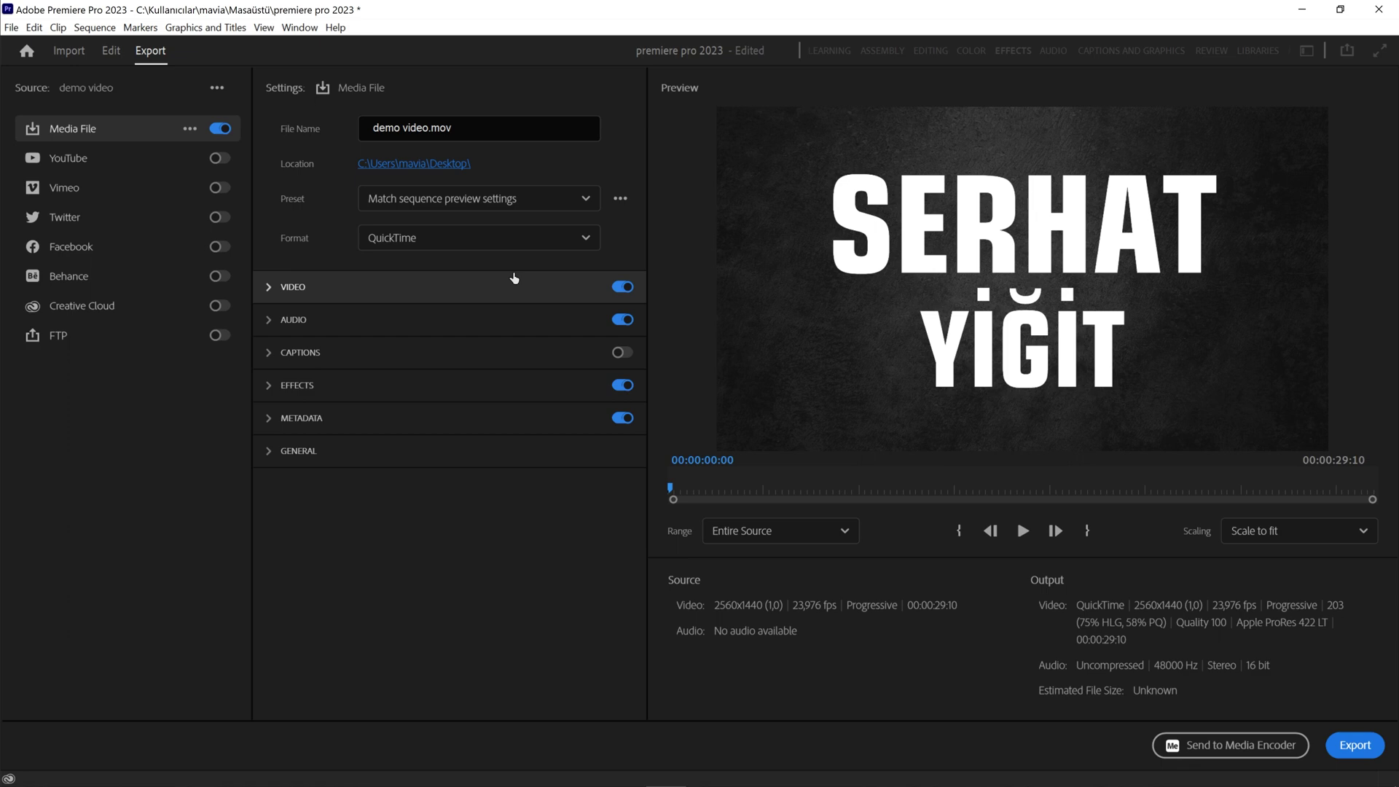
pyautogui.click(585, 198)
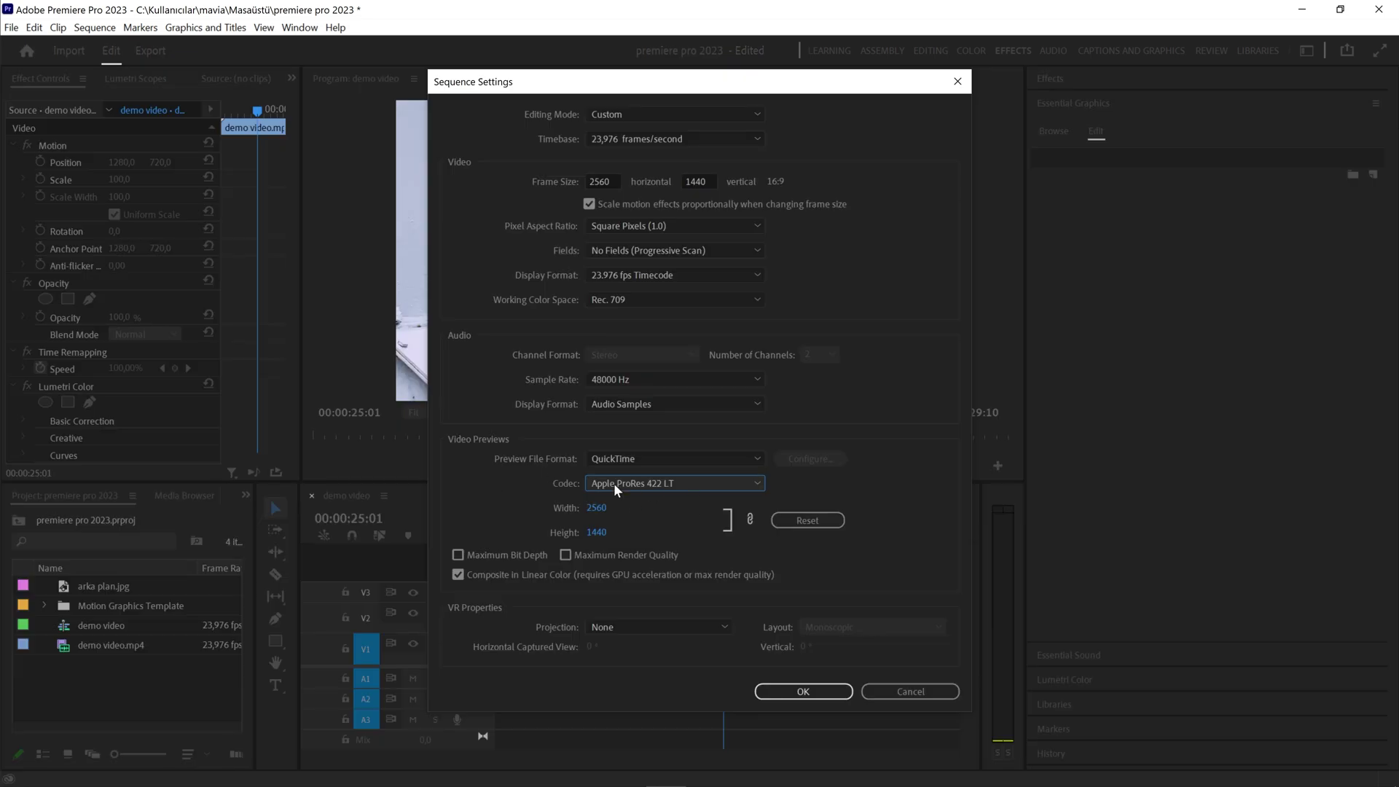
# - Check the Preview File Format options in Sequence Settings, confirming QuickTime previews
pyautogui.click(757, 458)
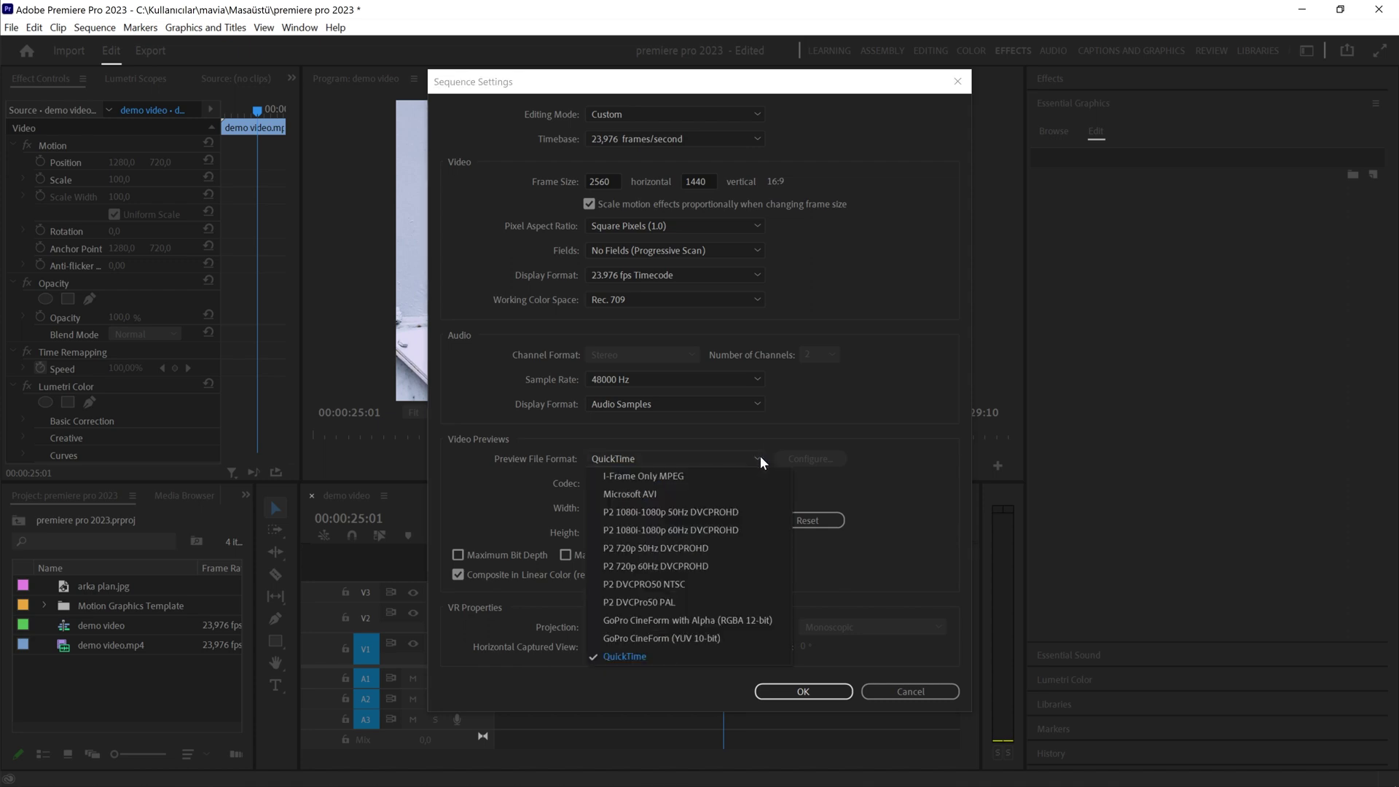